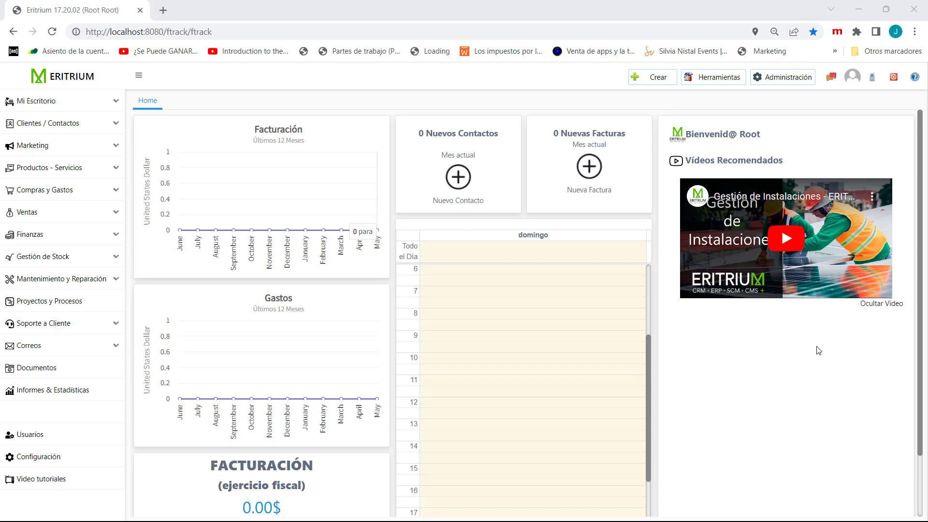
- Review the stock list, the stock shortages (Rupturas de Stock) and the inventories under Gestión de Stock
left_click(36, 262)
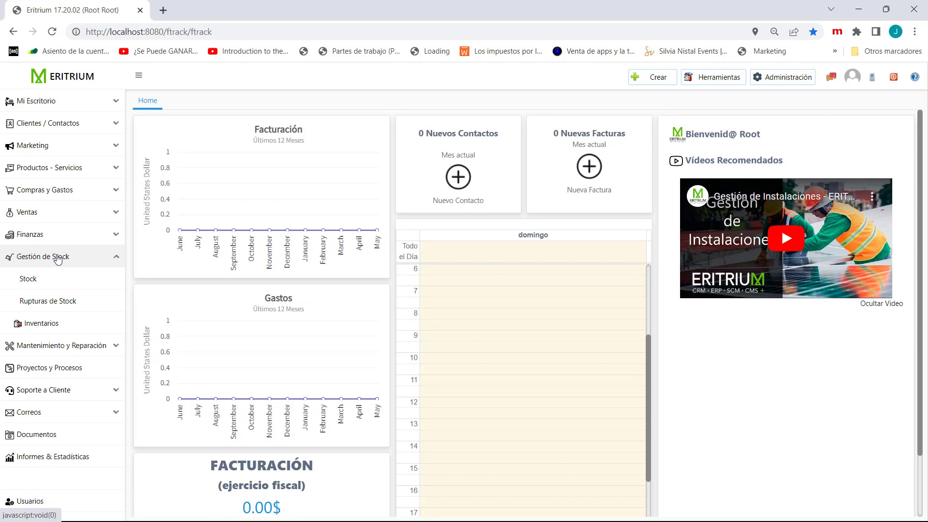
left_click(26, 281)
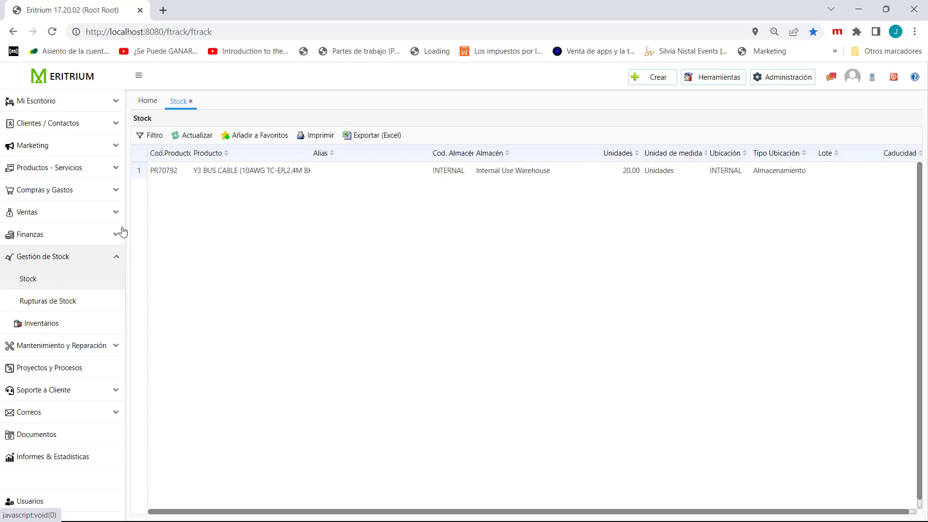
left_click(38, 309)
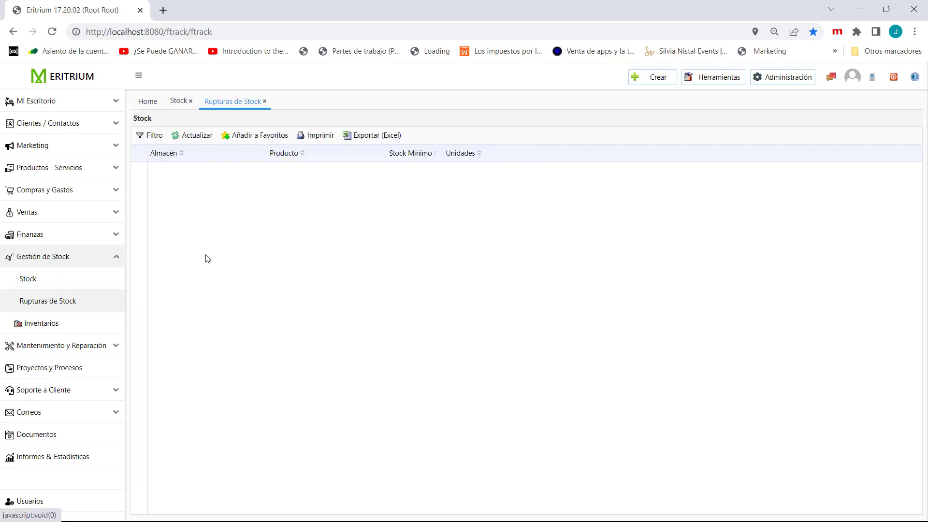
left_click(47, 326)
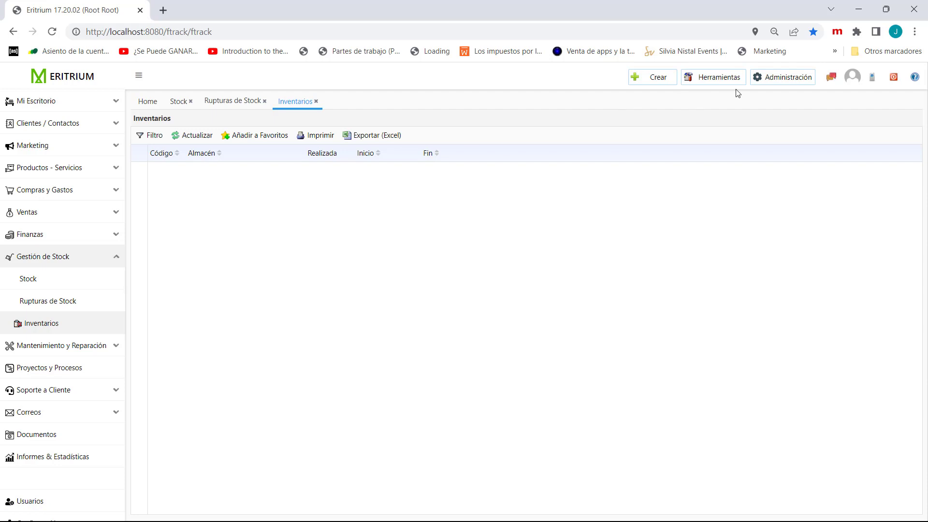
- Activate the Almacenes and Sistema de Gestión de Almacén modules and apply the new module configuration
left_click(776, 78)
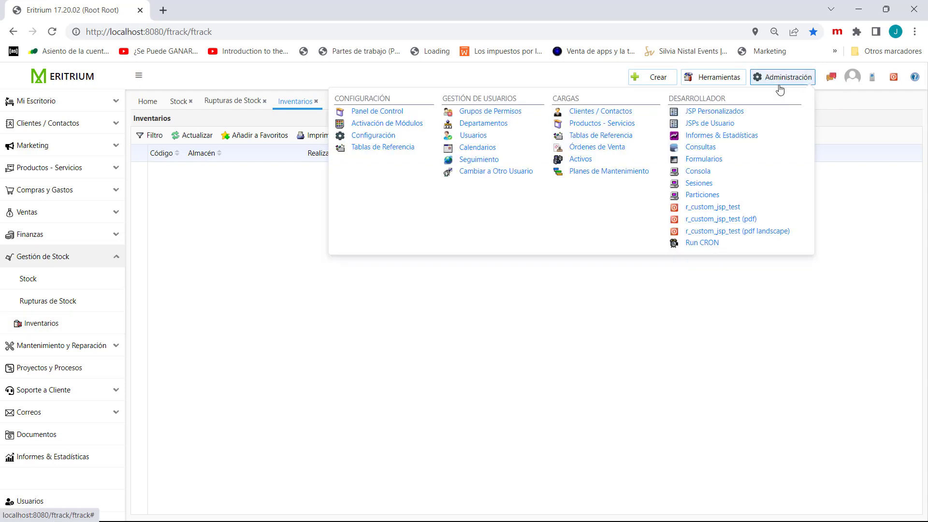
left_click(406, 124)
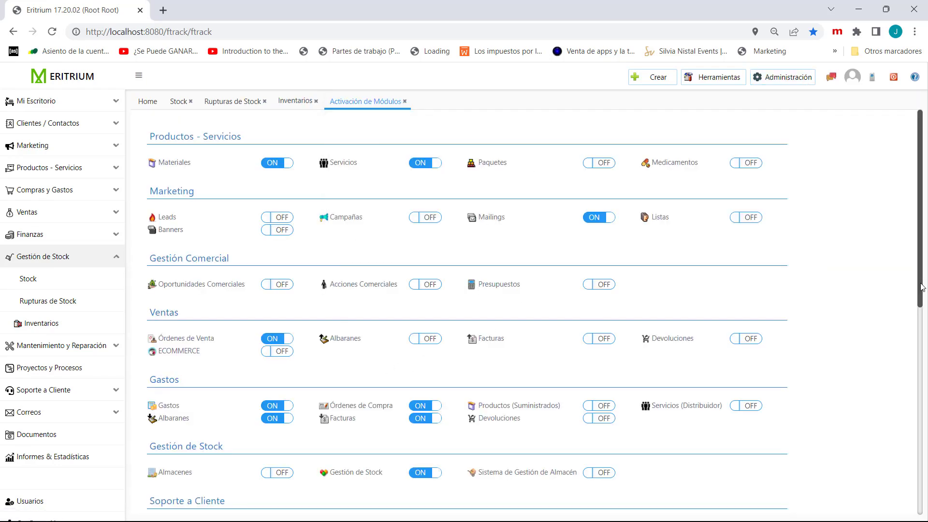
scroll(922, 287, "down", 4)
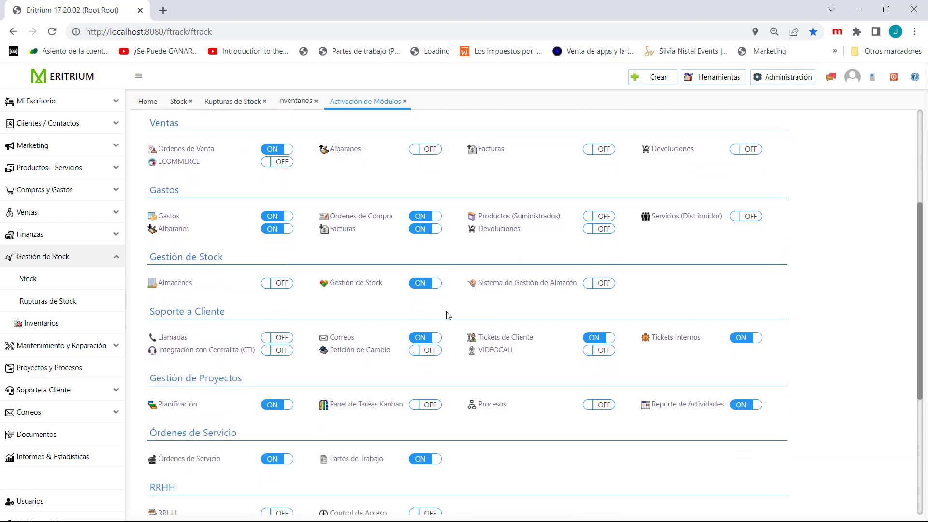
left_click(283, 287)
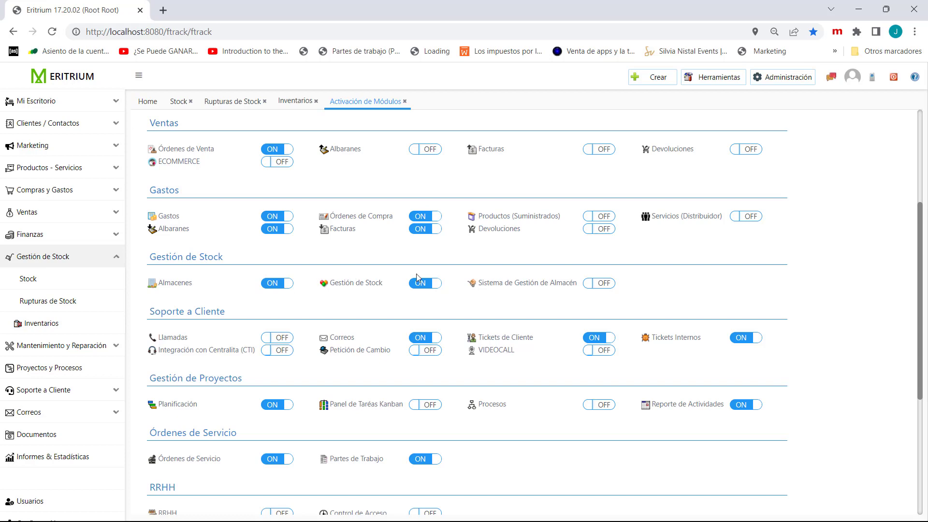
left_click(602, 284)
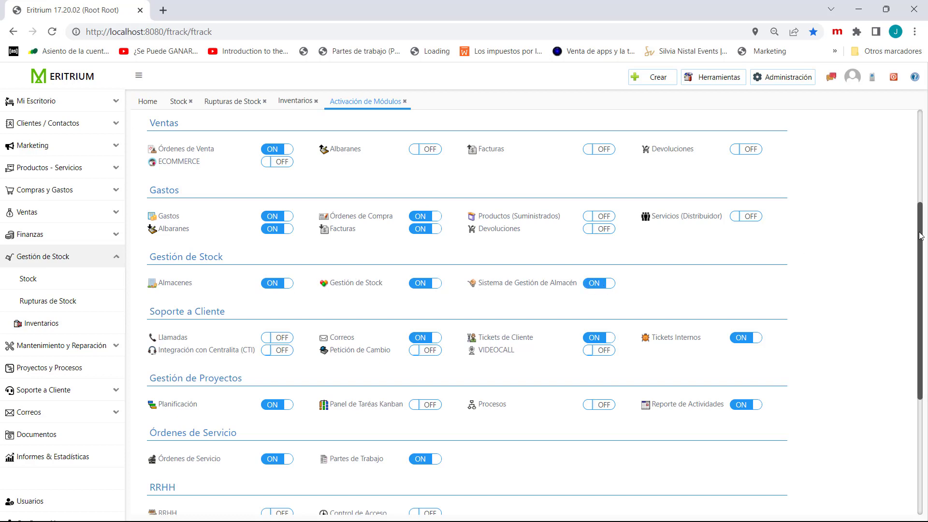
left_click_drag(920, 232, 915, 346)
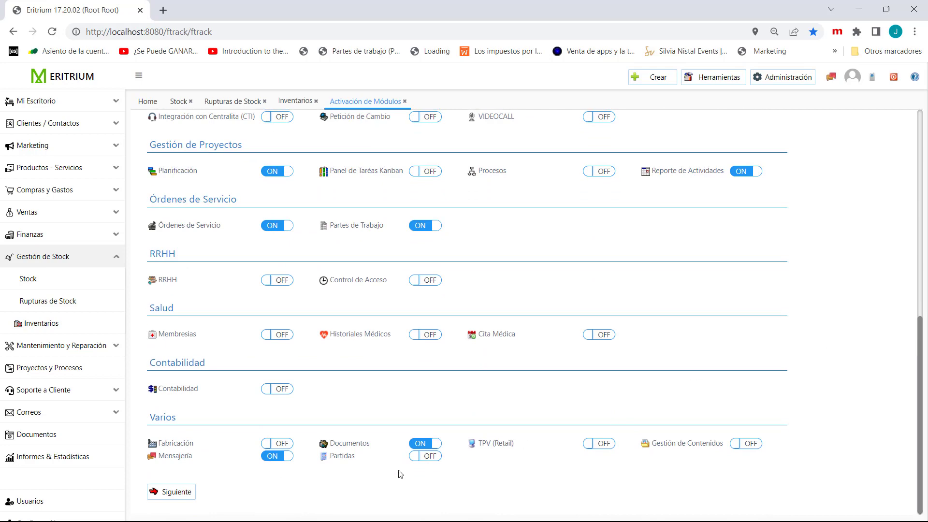
left_click(169, 492)
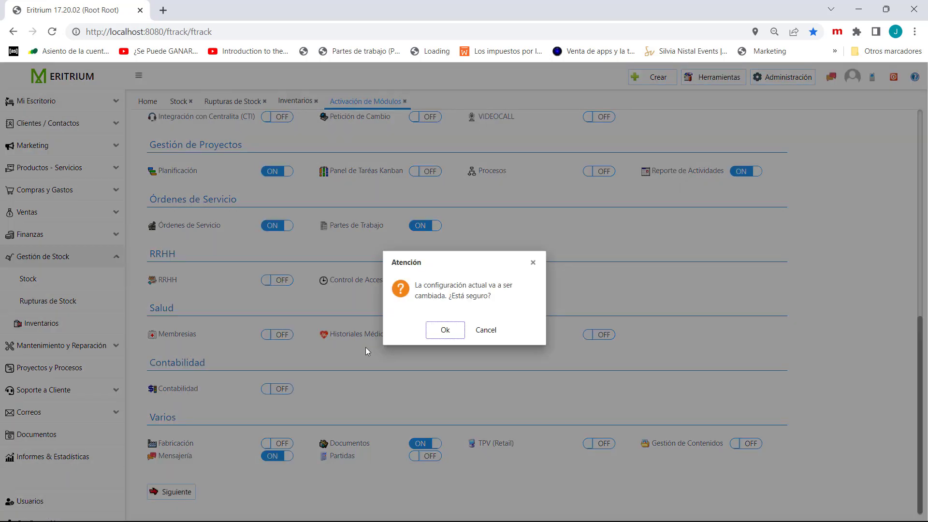
left_click(428, 334)
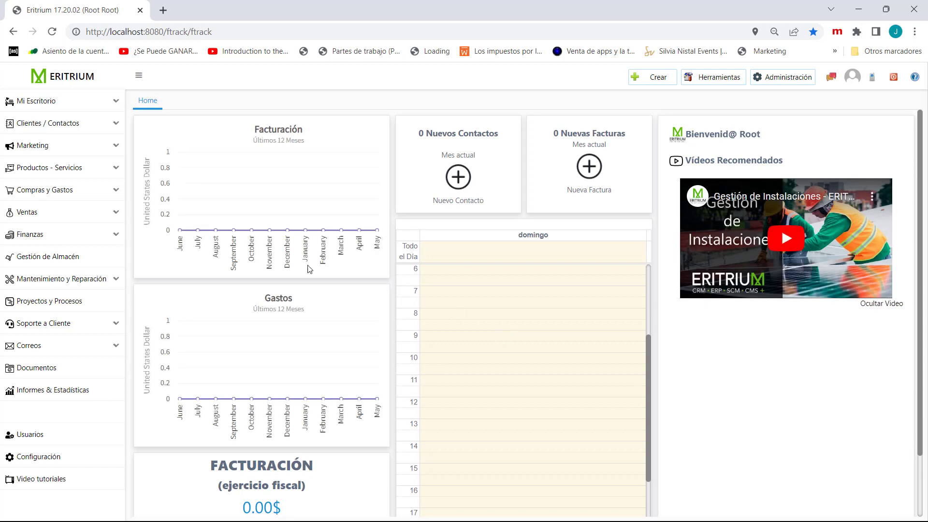
- Look over the Internal Use Warehouse record in the warehouse management system's warehouse list and close it
left_click(32, 259)
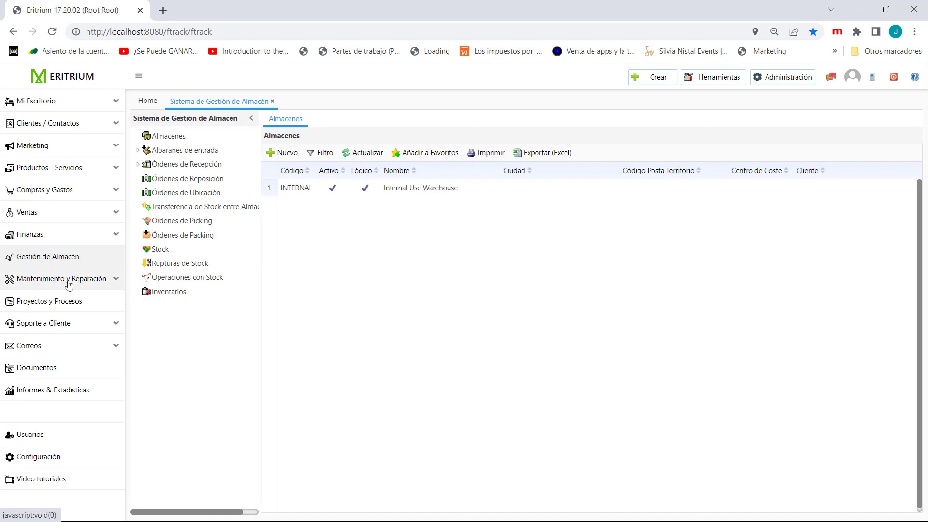
left_click(162, 139)
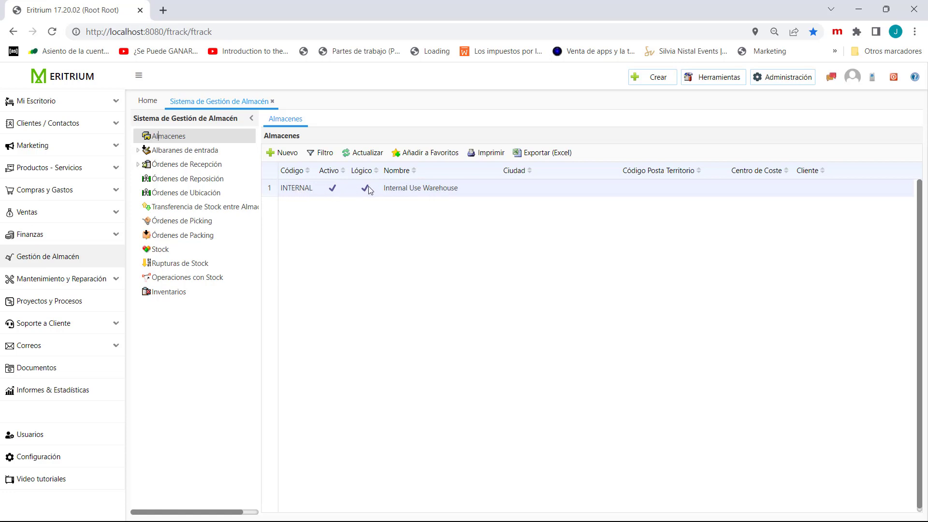
double_click(420, 190)
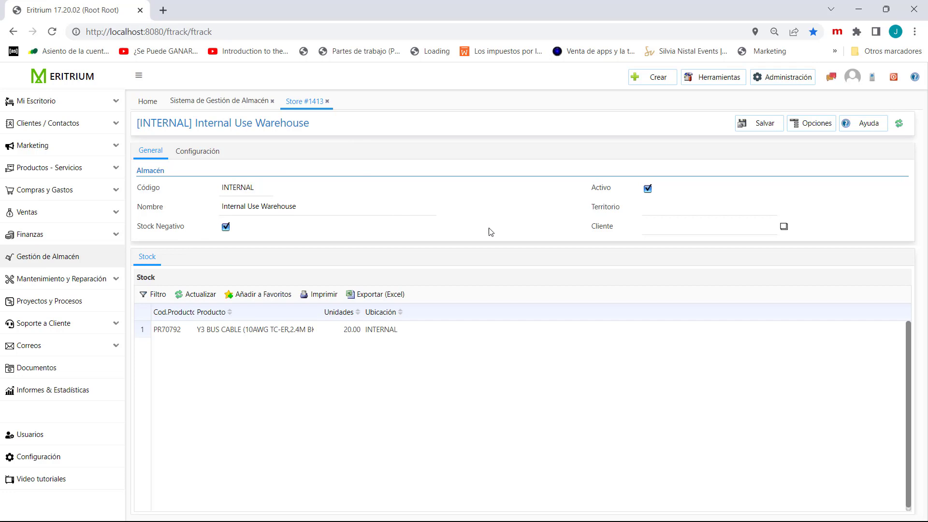
left_click(327, 102)
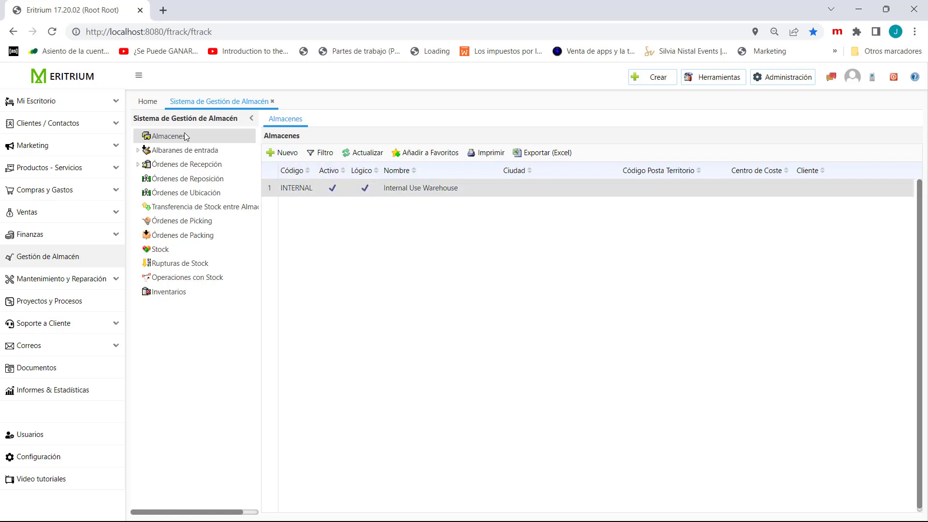
- Create a warehouse named ZONA FRANCA, fill in its street address and close its record without saving the address
left_click(280, 156)
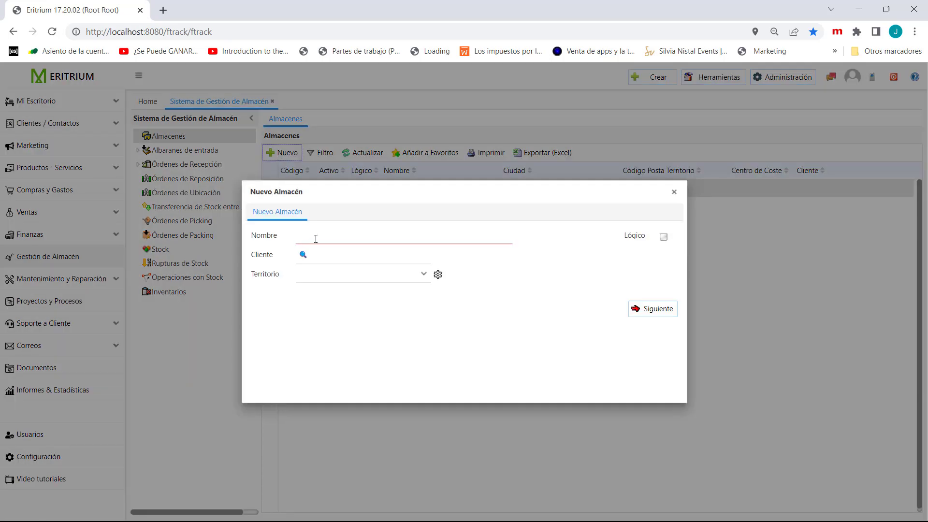
left_click(318, 235)
type("ZONA FRANCA")
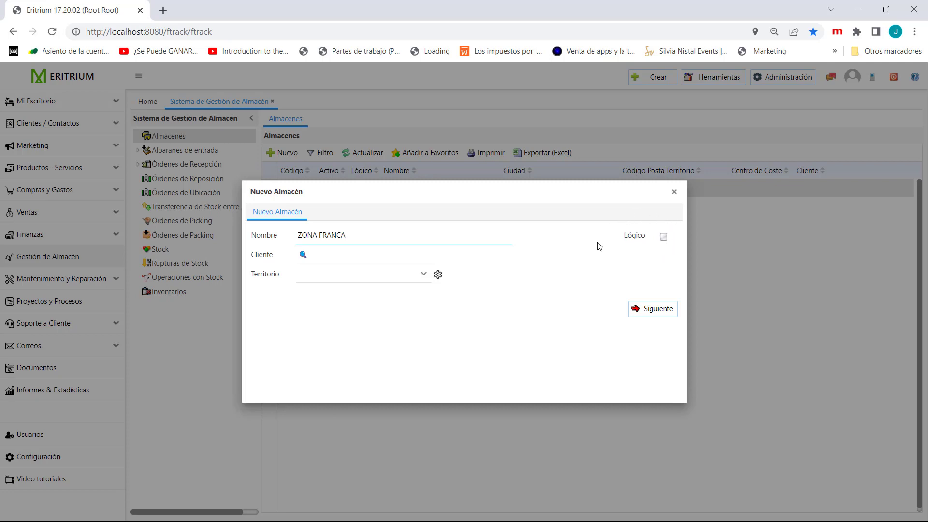
left_click(649, 313)
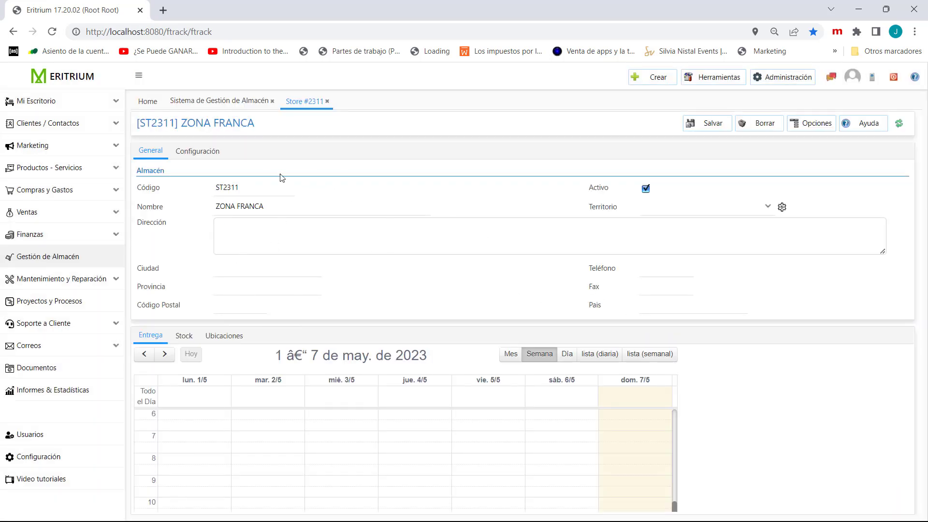
left_click(237, 224)
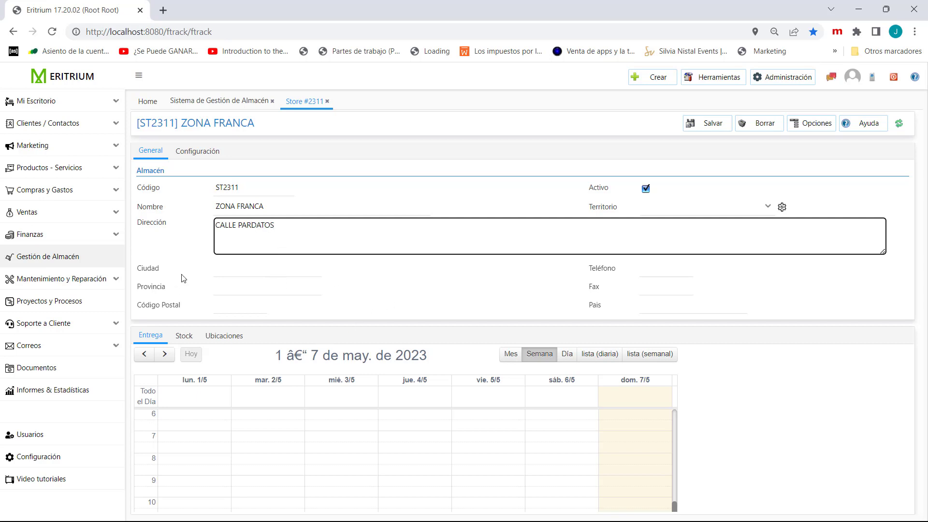
left_click(327, 101)
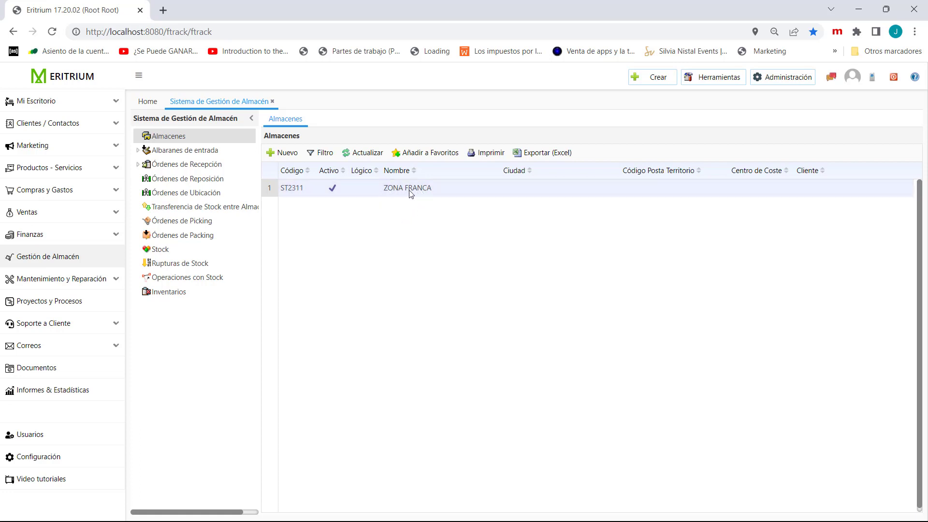
- Create a second warehouse named ALMACEN TRANSITO and close its record
left_click(282, 153)
left_click(319, 239)
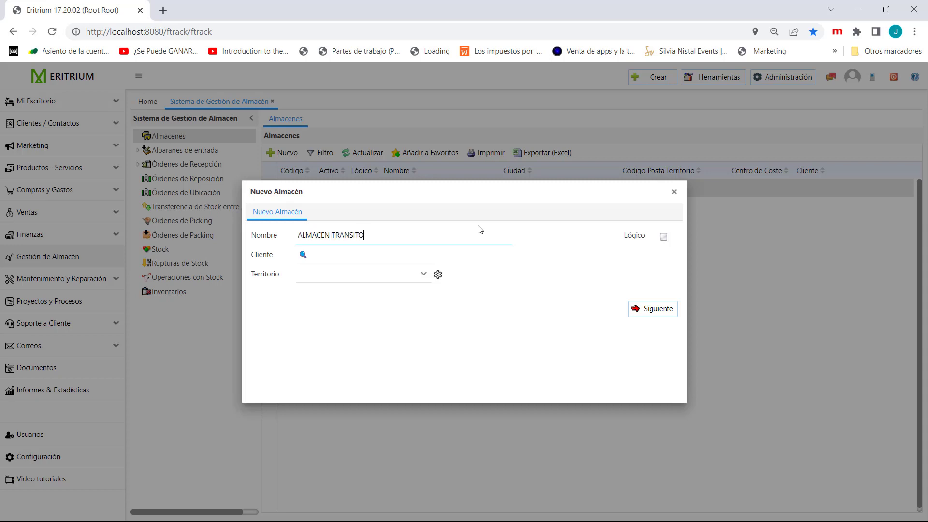
left_click(651, 314)
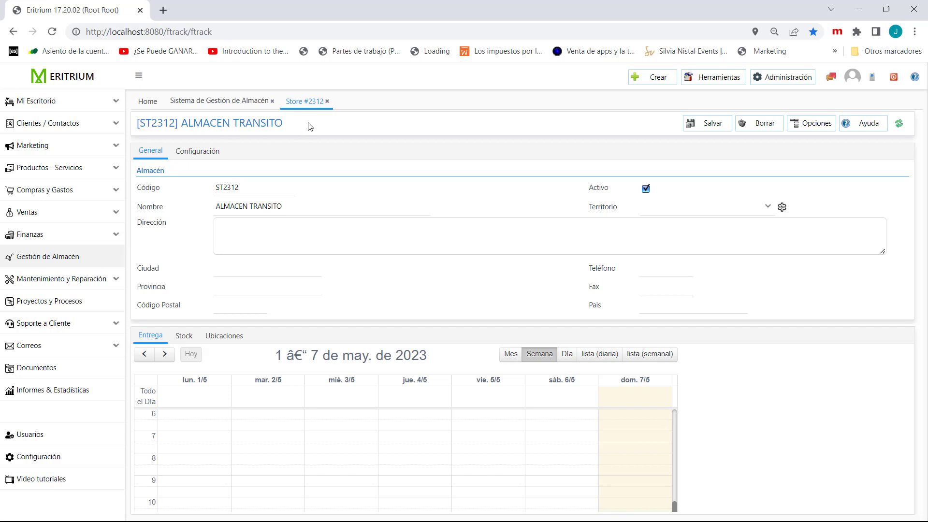
left_click(327, 102)
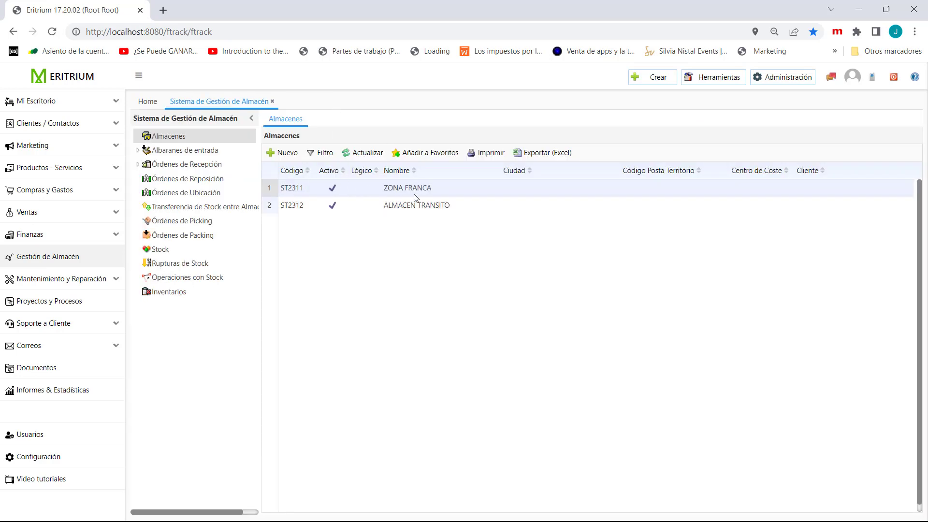
- Examine the ZONA FRANCA warehouse's monthly delivery calendar, stock, locations and configuration options, and close the record
left_click(396, 190)
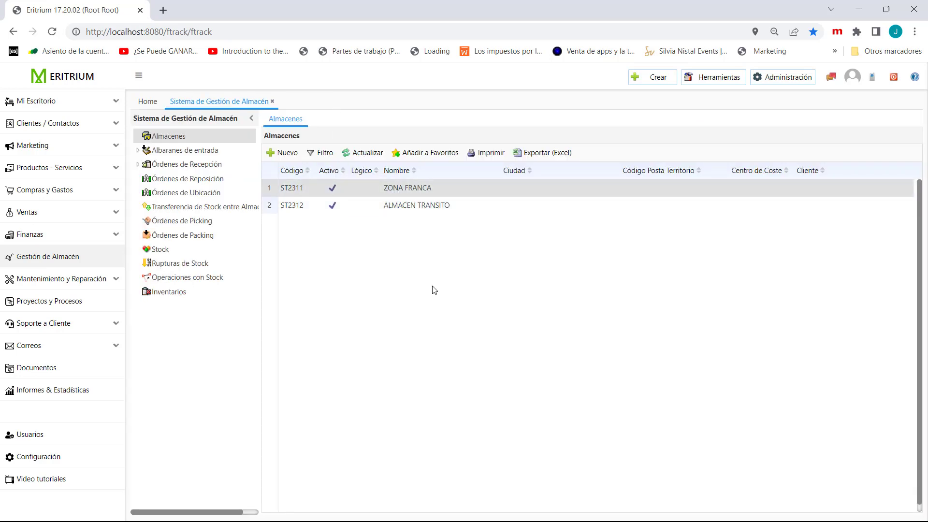
double_click(394, 189)
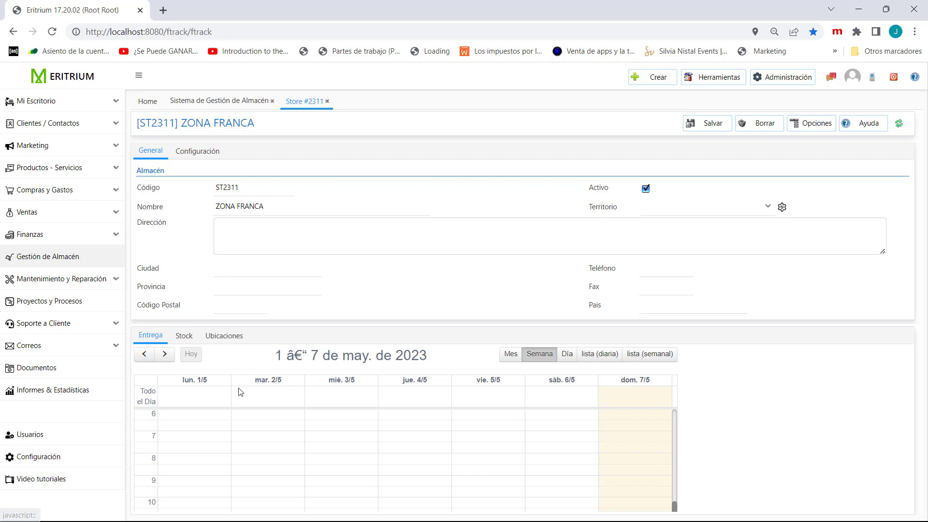
left_click(511, 354)
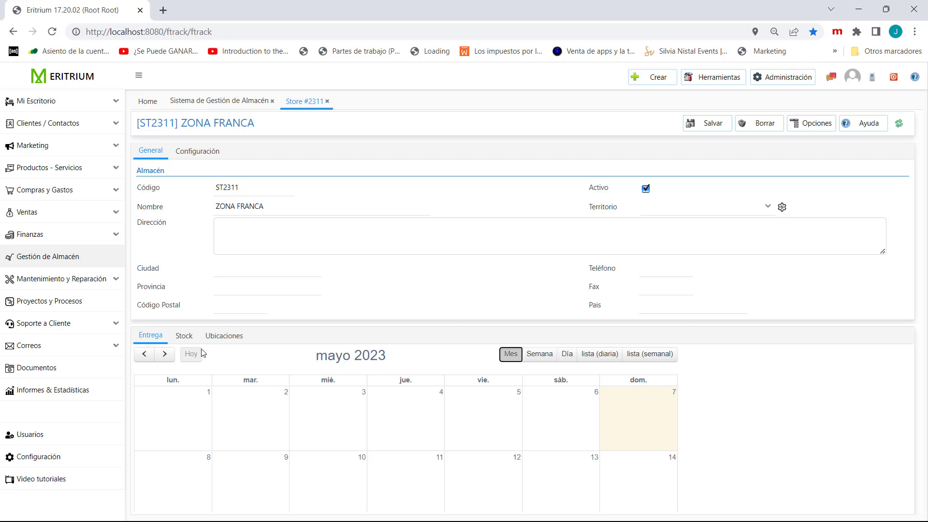
left_click(188, 339)
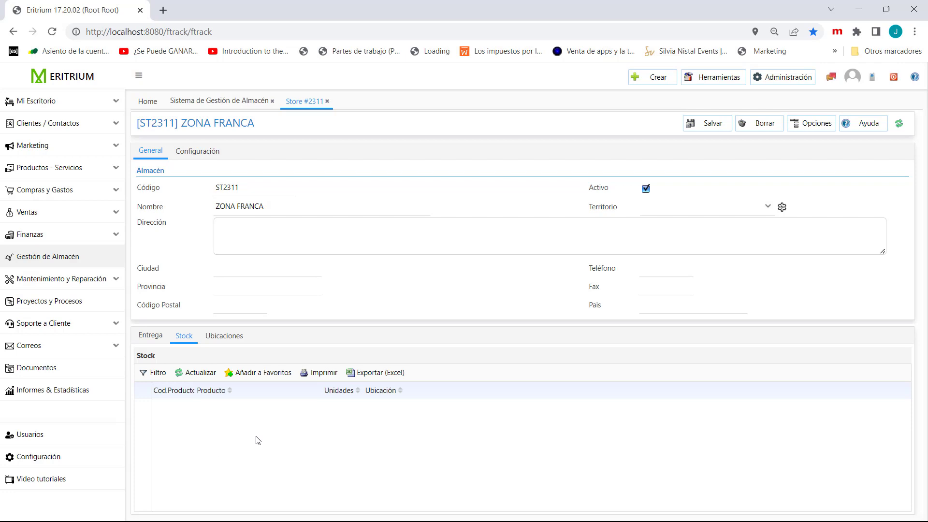
left_click(226, 338)
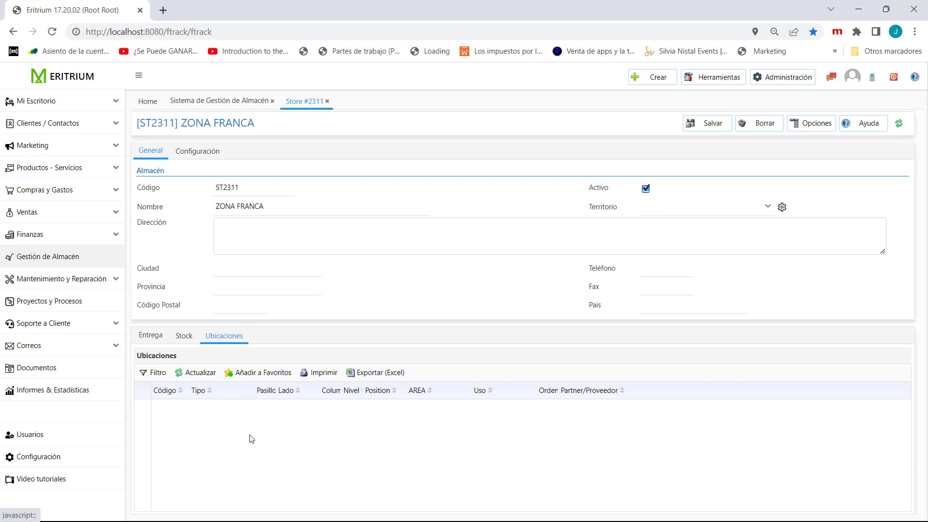
left_click(196, 161)
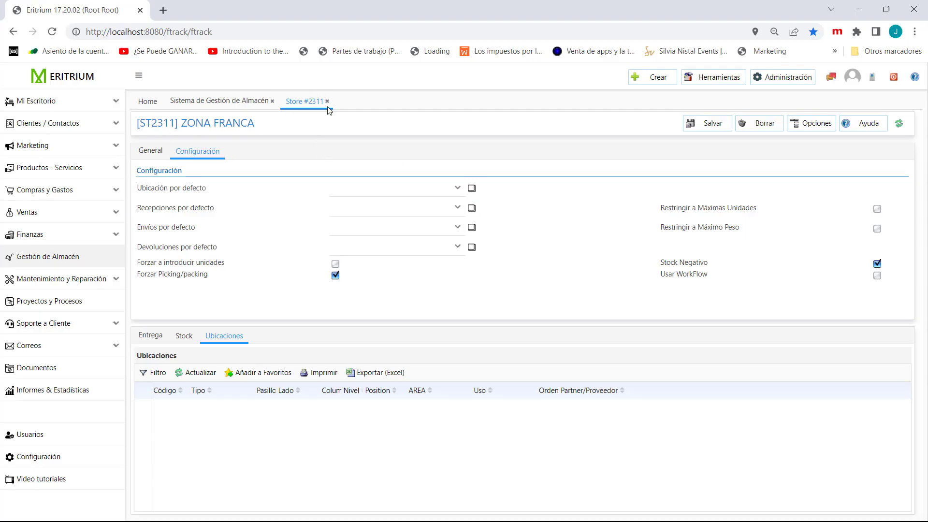
left_click(327, 101)
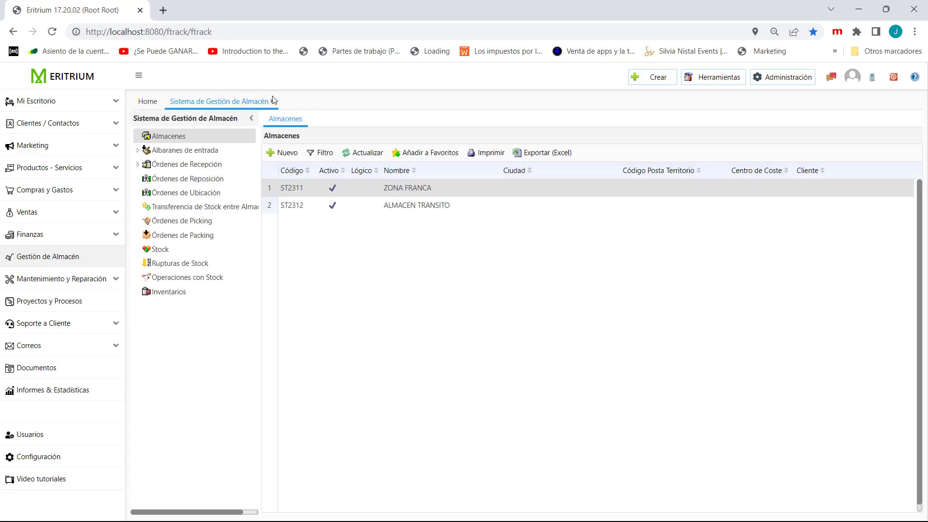
- Close and reopen the warehouse management system, and open the ZONA FRANCA warehouse record from the warehouse list
left_click(274, 101)
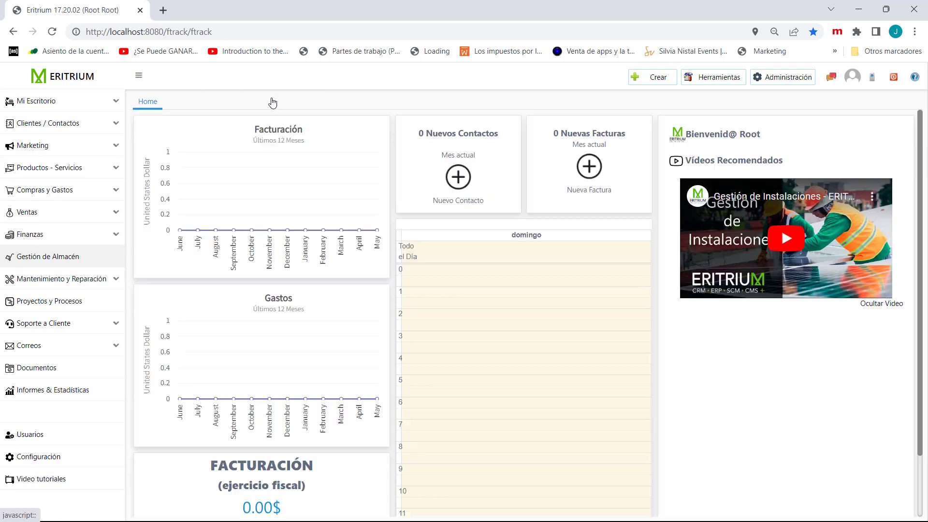
left_click(38, 257)
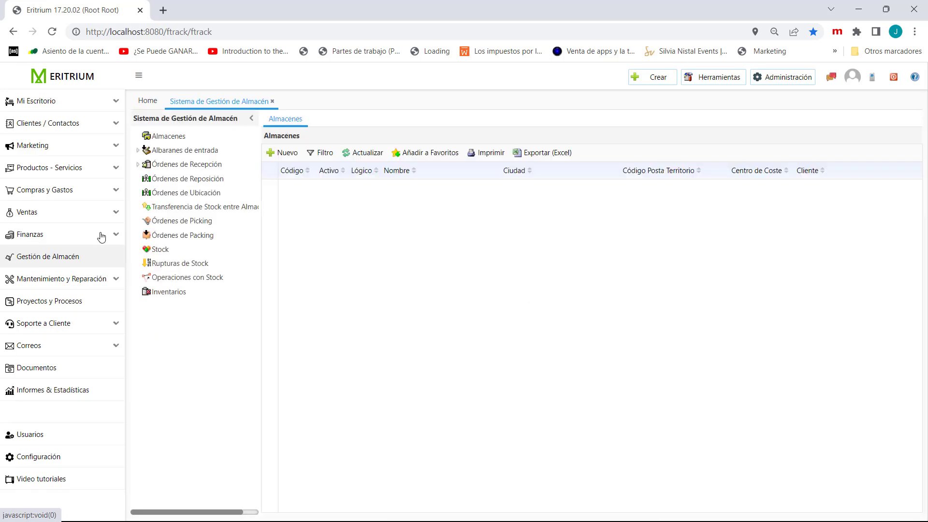
left_click(161, 137)
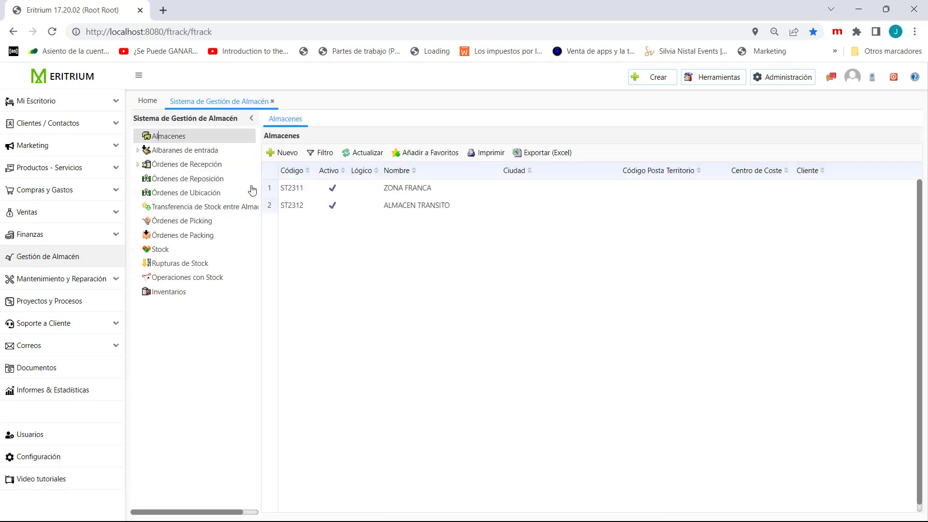
double_click(413, 190)
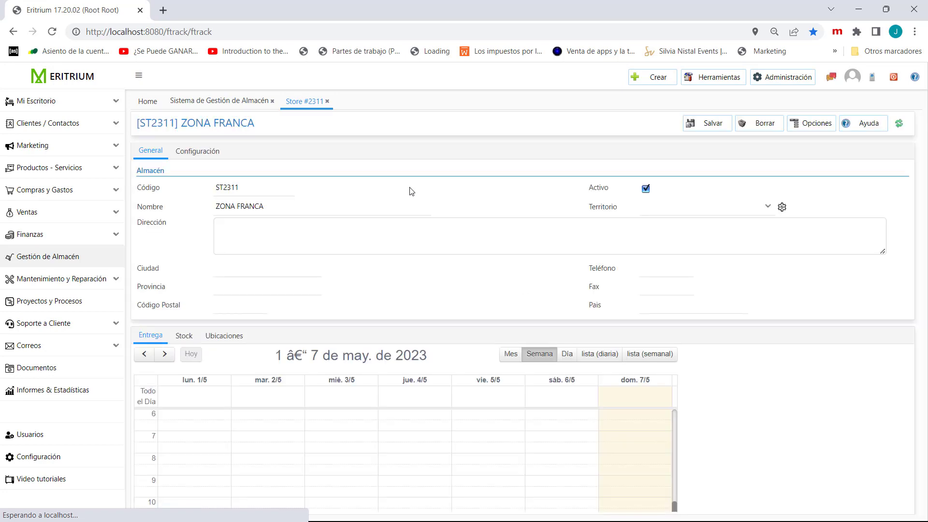
- Open the location generator for the ZONA FRANCA warehouse and set the number of aisles to 8
left_click(222, 334)
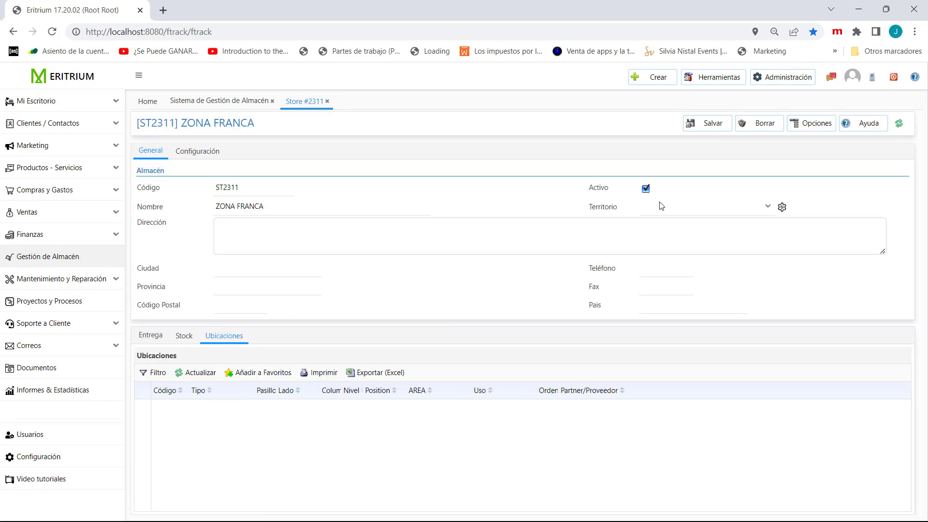
left_click(819, 124)
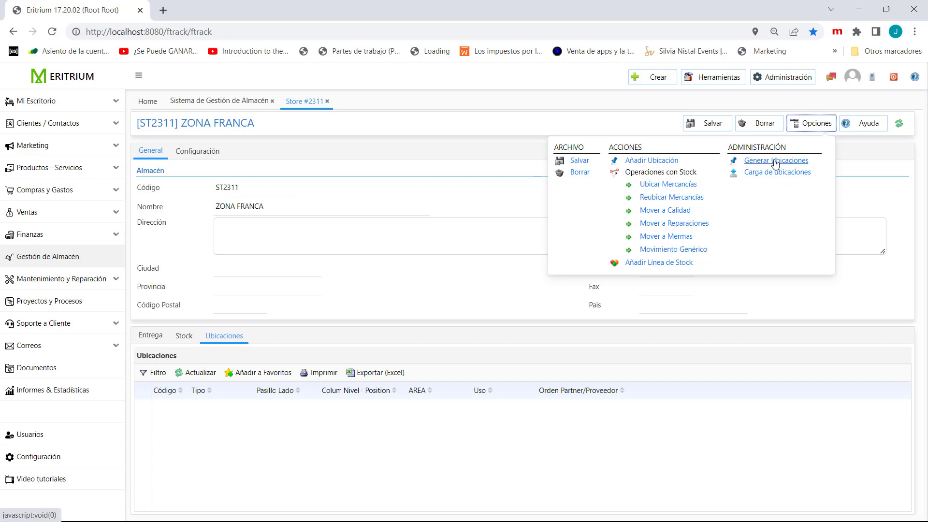
left_click(761, 164)
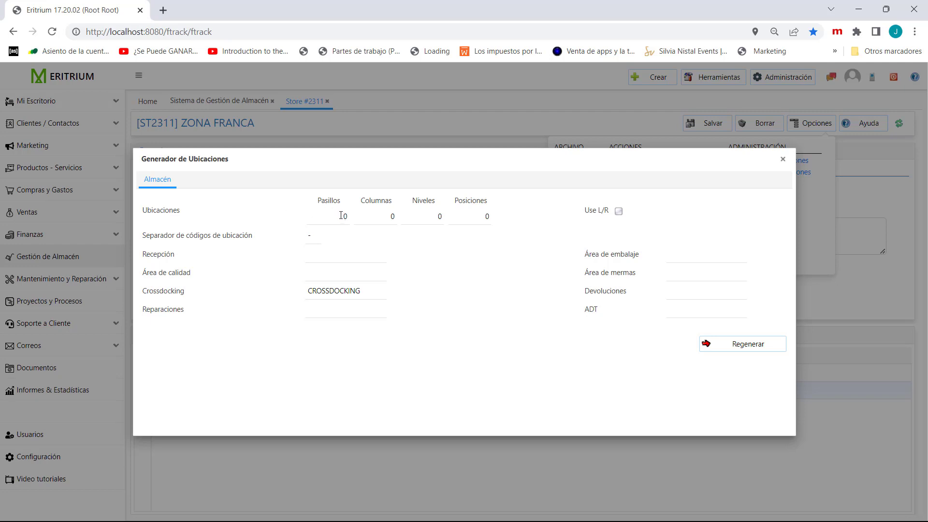
left_click_drag(341, 216, 357, 228)
type("8")
left_click(386, 213)
- Consult the almacen.png floor plan, and set the location generator to 24 columns, 5 levels and 2 positions
key("alt+Tab")
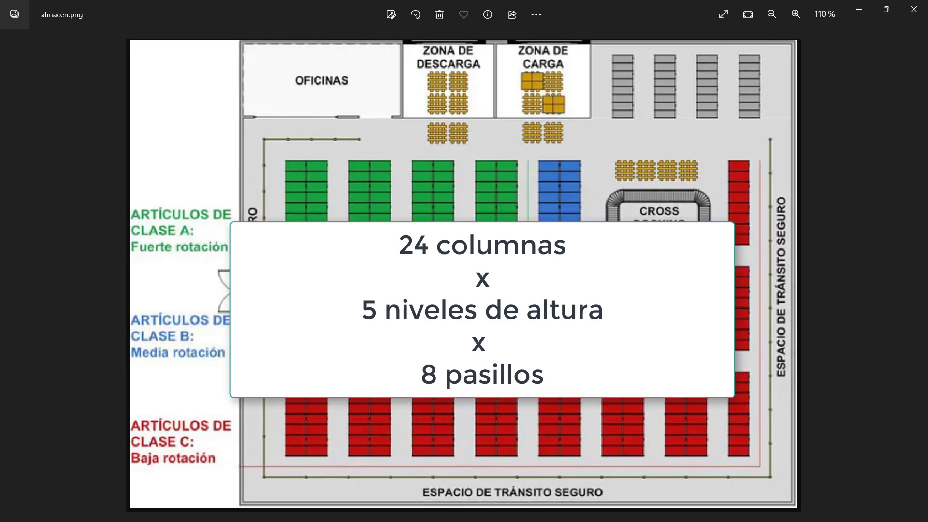
key("alt+Tab")
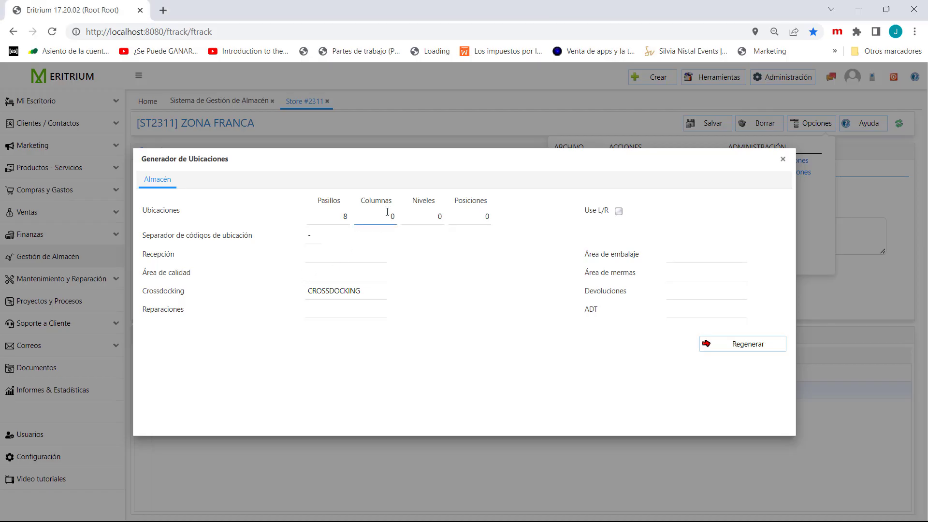
double_click(393, 216)
type("24")
left_click(437, 215)
double_click(438, 215)
type("5")
left_click(483, 215)
double_click(483, 214)
type("2")
- Check the almacen.png floor plan again, and name the reception area RECEPCION and the packing area PACKING
left_click(313, 236)
key("alt+Tab")
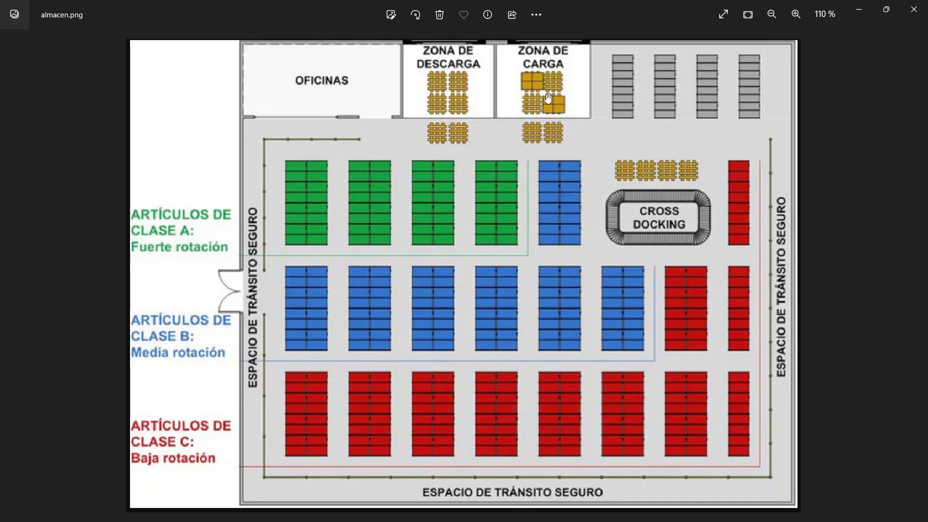
key("alt+Tab")
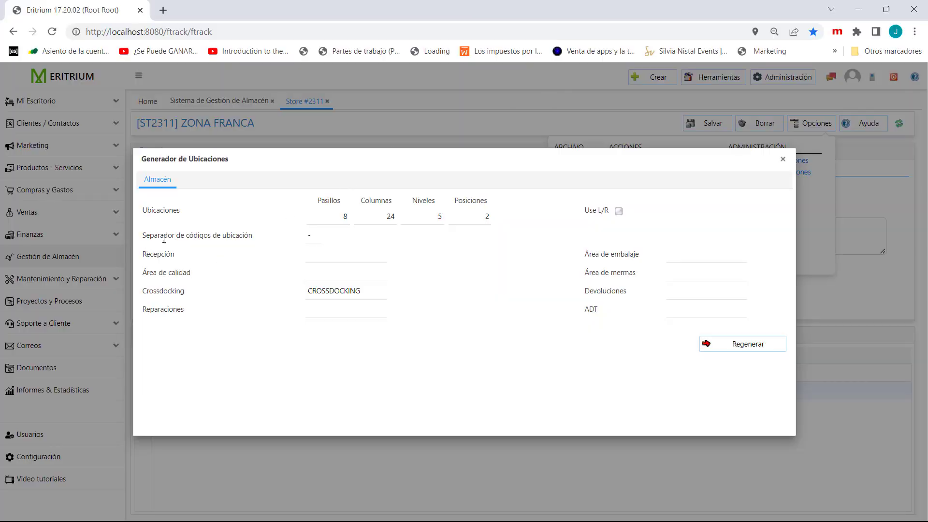
left_click(313, 259)
type("RECEPCION")
left_click(675, 258)
type("PACKING")
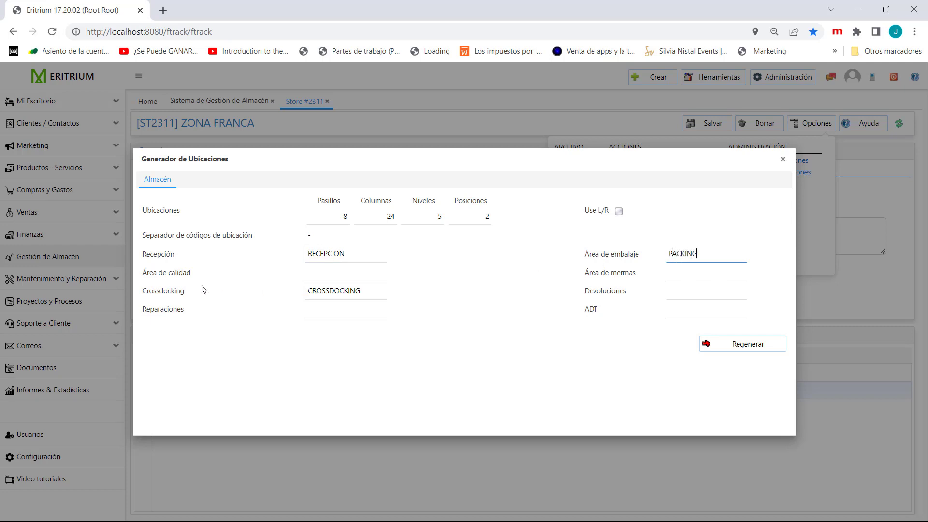
- Name the quality area CALIDAD, the shrinkage area MERMAS and the returns area DEVOLUCIONES
left_click(331, 274)
type("CALIDAD")
left_click(679, 274)
type("MERMAS")
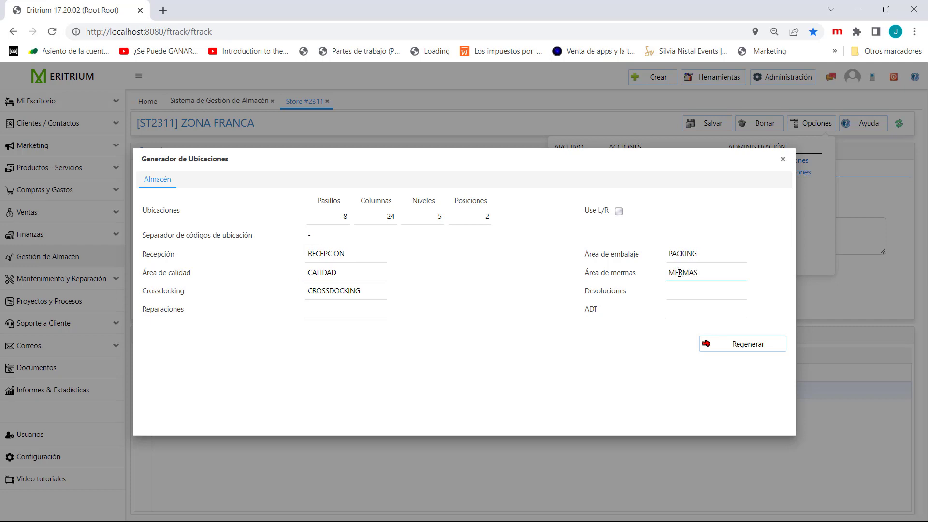
left_click(688, 295)
type("DEVOLUCION")
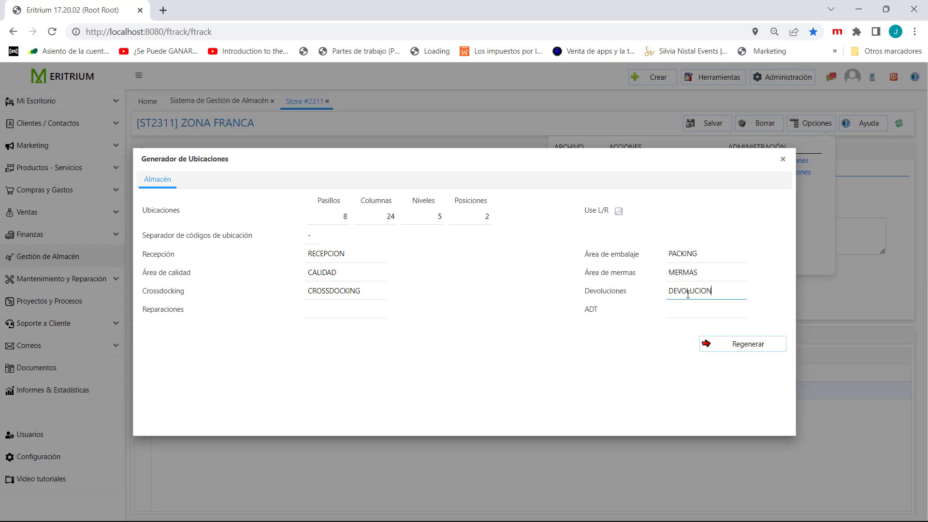
type("ES")
- Name the repairs area REPARACIONES, and regenerate all the warehouse's locations, accepting the warning
left_click(300, 314)
type("REPARACIONES")
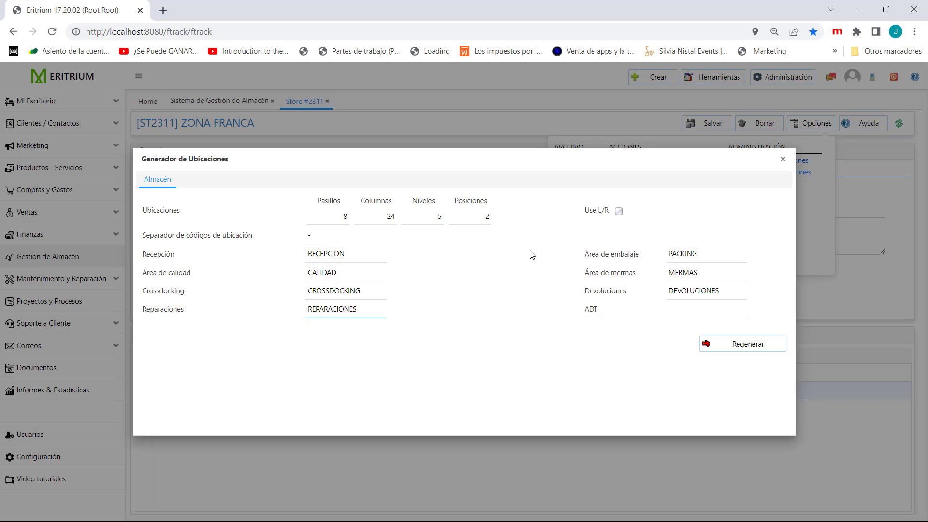
left_click(745, 348)
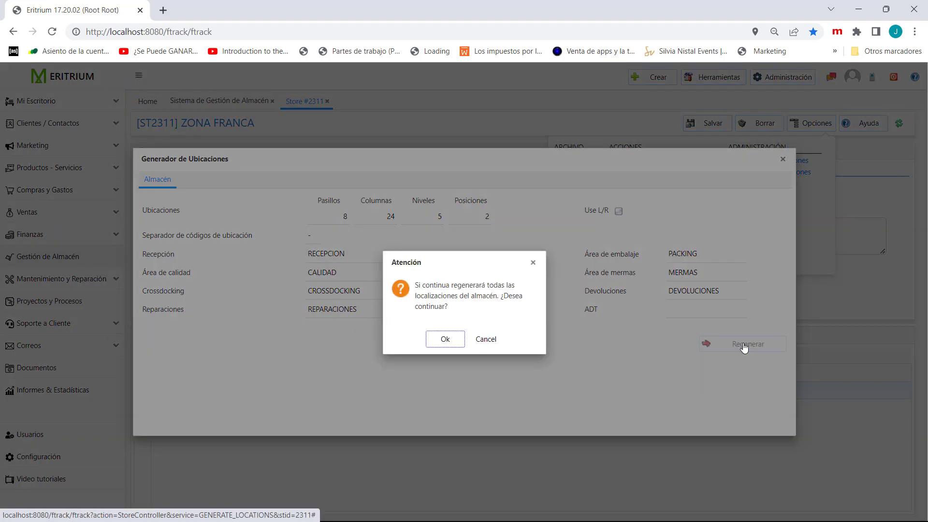
left_click(446, 341)
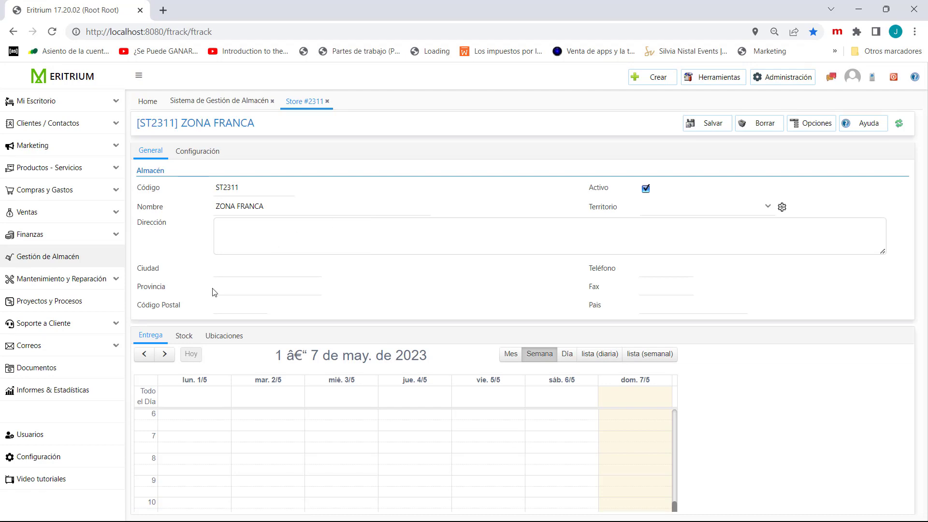
- Enlarge the warehouse's locations list, open location 1-16-5B and generate its EAN barcode
left_click(179, 337)
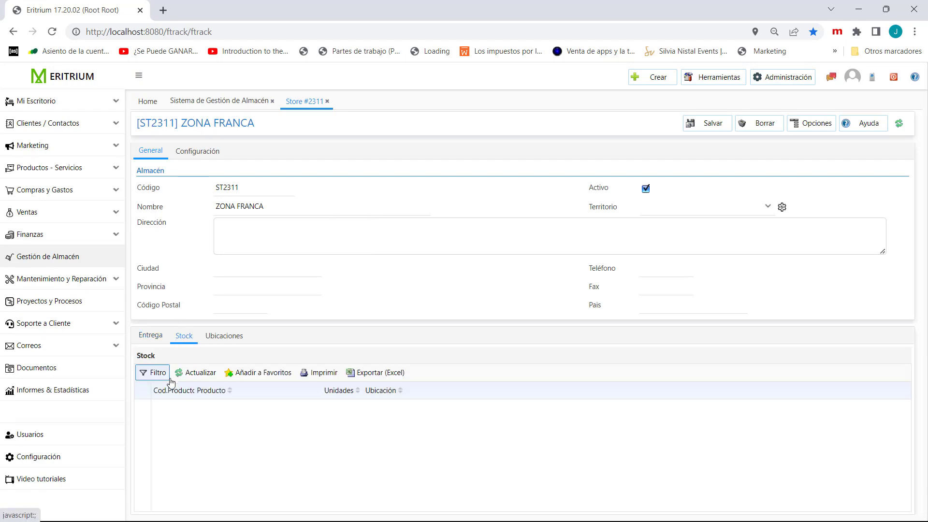
left_click(223, 339)
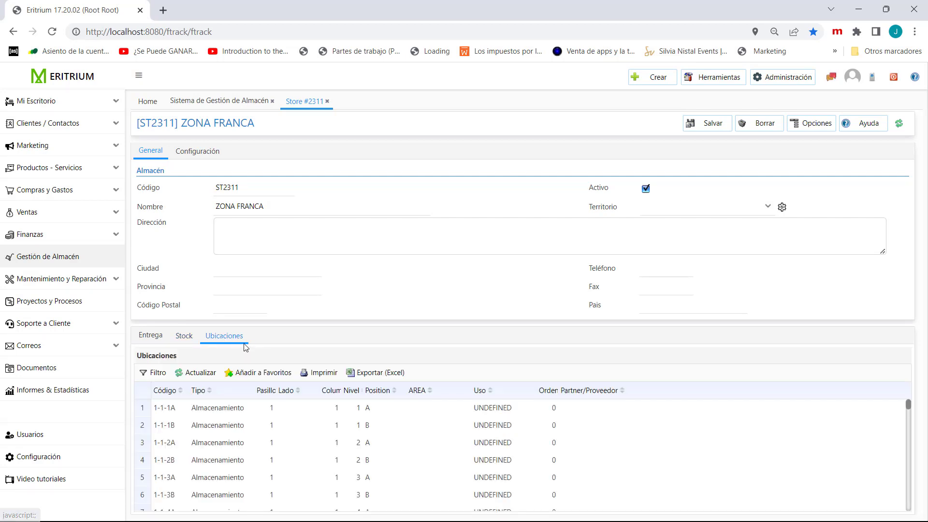
left_click_drag(245, 324, 247, 213)
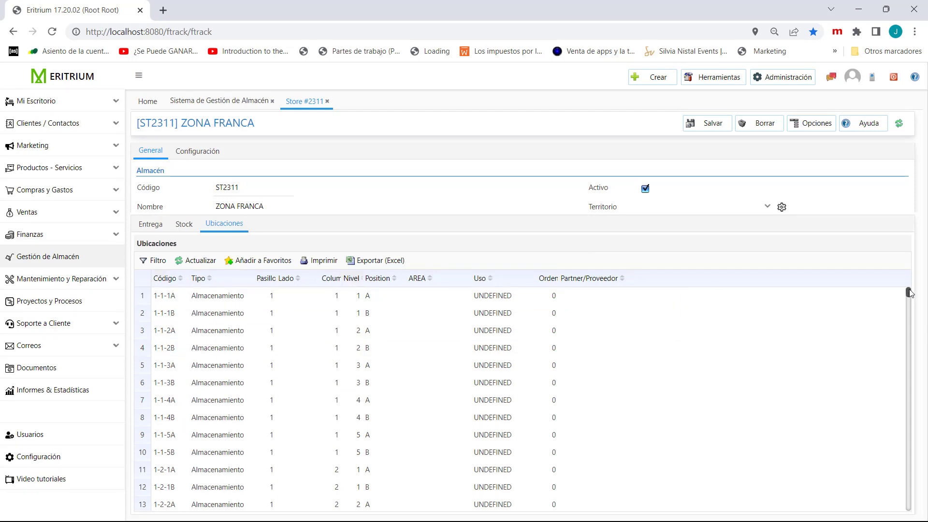
left_click_drag(909, 293, 910, 310)
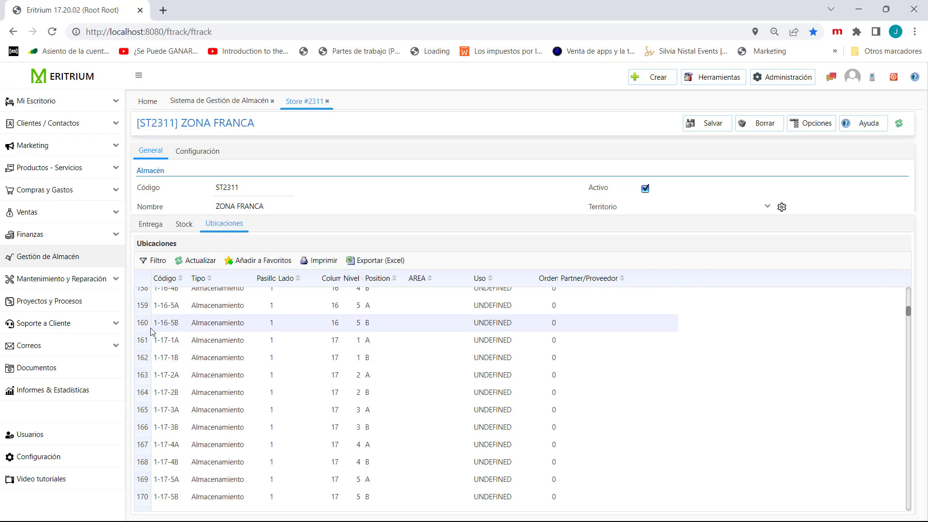
double_click(209, 323)
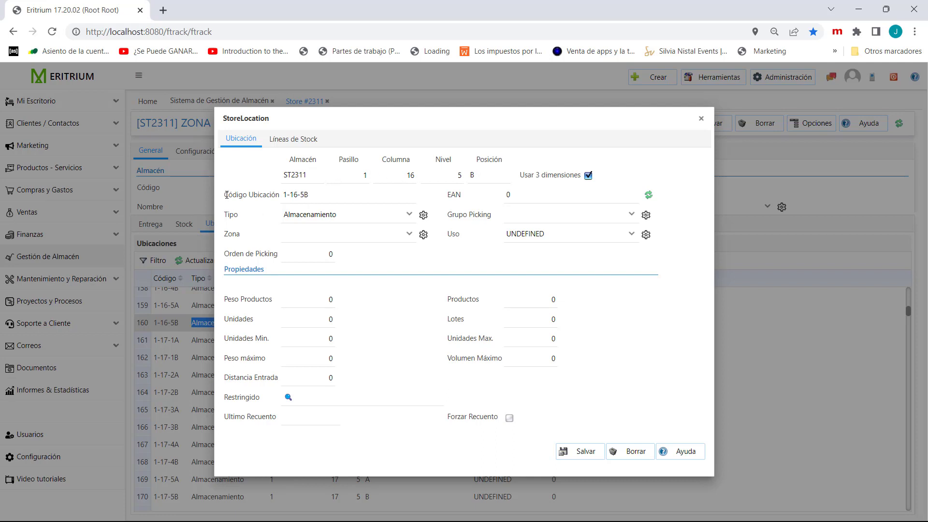
left_click_drag(314, 194, 286, 195)
left_click(295, 204)
left_click(648, 198)
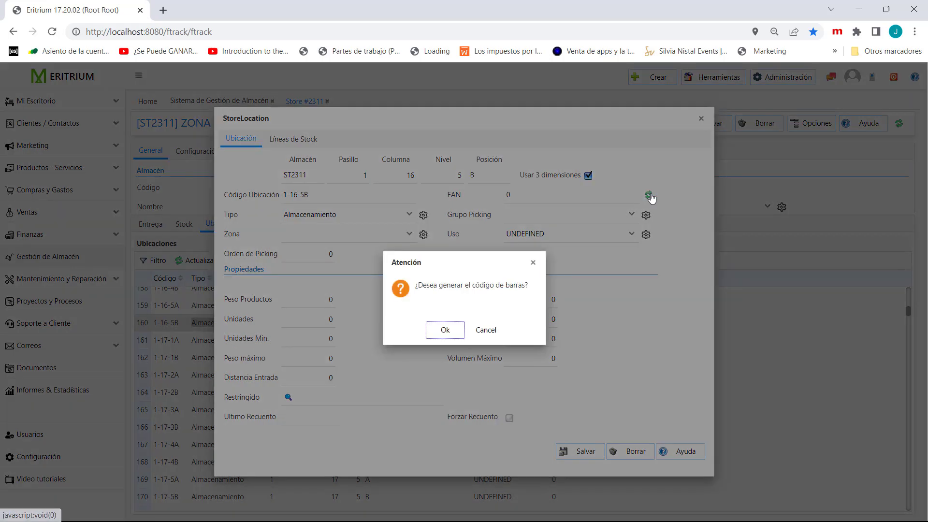
left_click(442, 330)
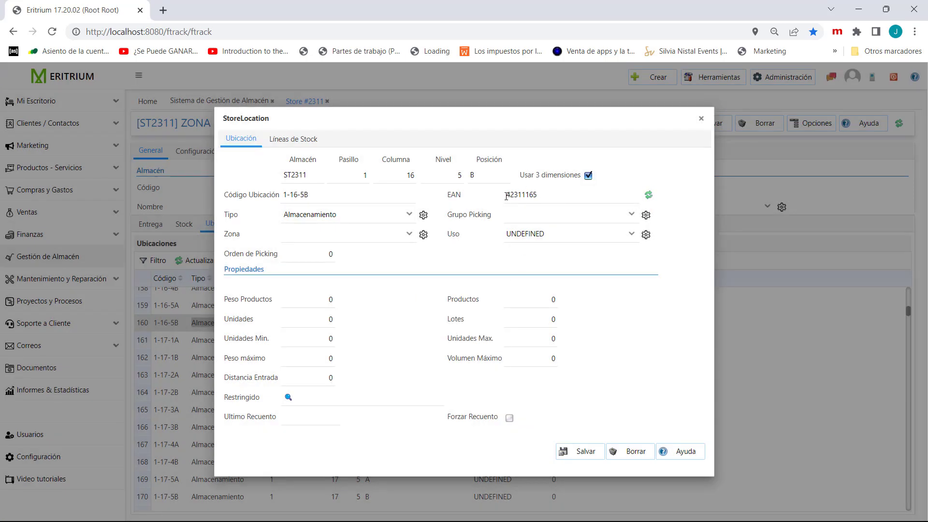
- Examine the EAN and location code of 1-16-5B and the location types on offer
left_click_drag(507, 195, 540, 195)
left_click_drag(283, 195, 316, 194)
left_click(326, 197)
left_click_drag(322, 193, 288, 192)
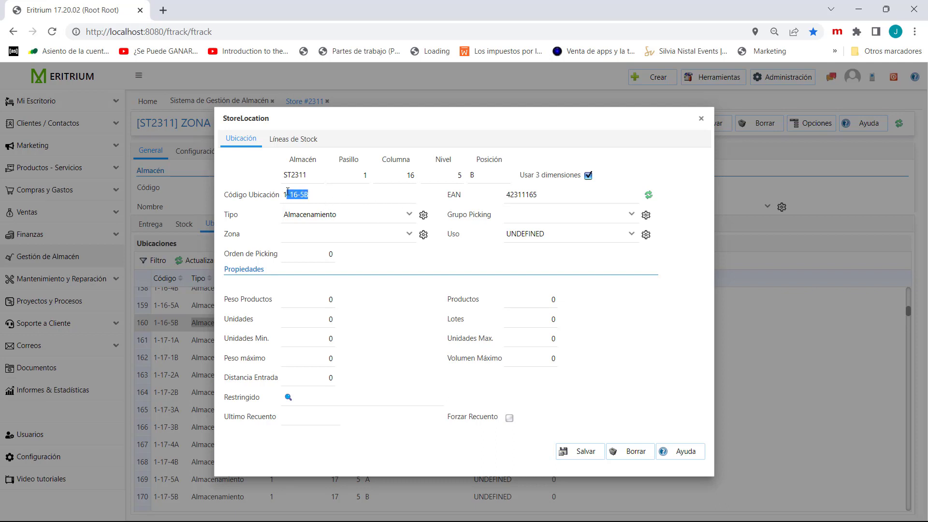
left_click(339, 200)
left_click(409, 215)
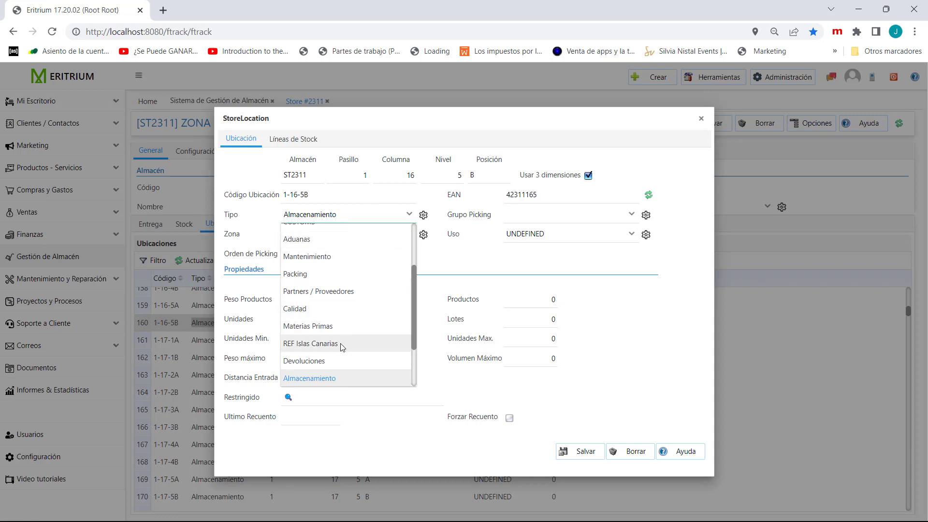
left_click(444, 265)
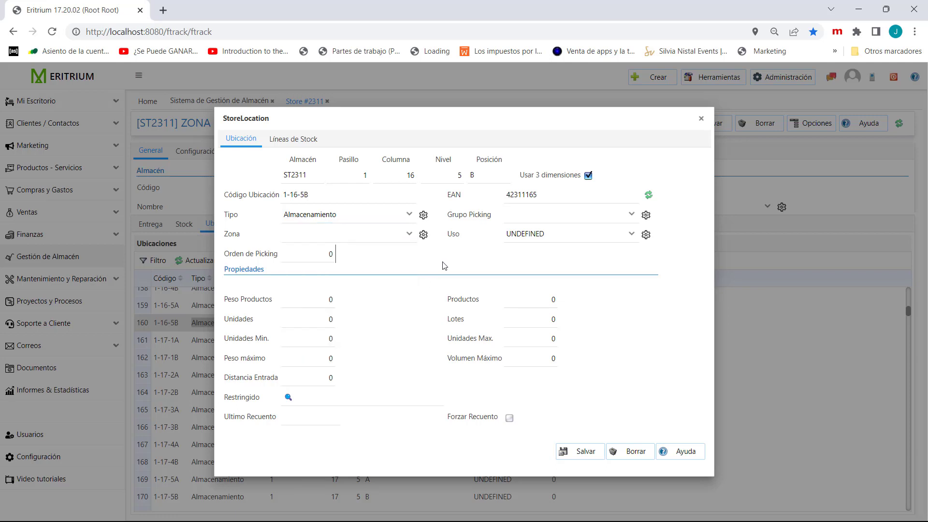
- Assign location 1-16-5B to zone BODEGA FS with HIGH_ROTATION use, save it and return to the locations list
left_click(409, 234)
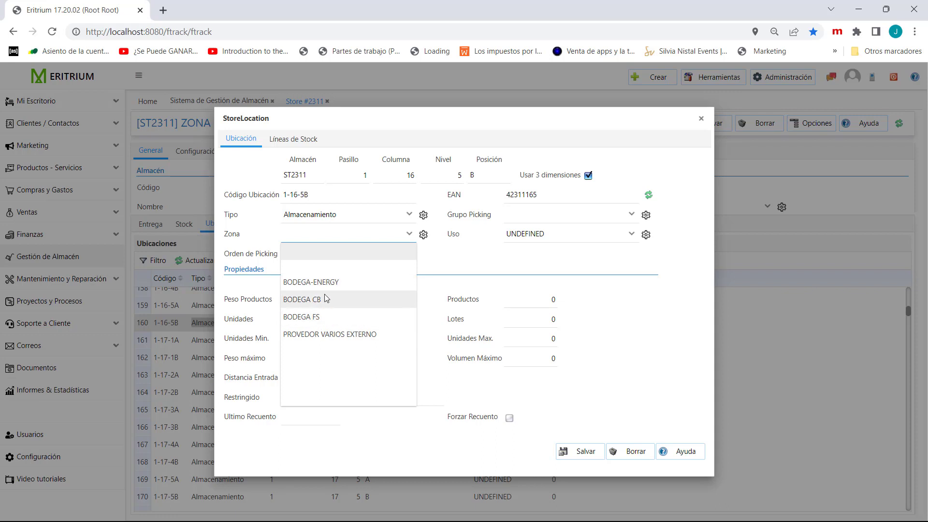
left_click(325, 319)
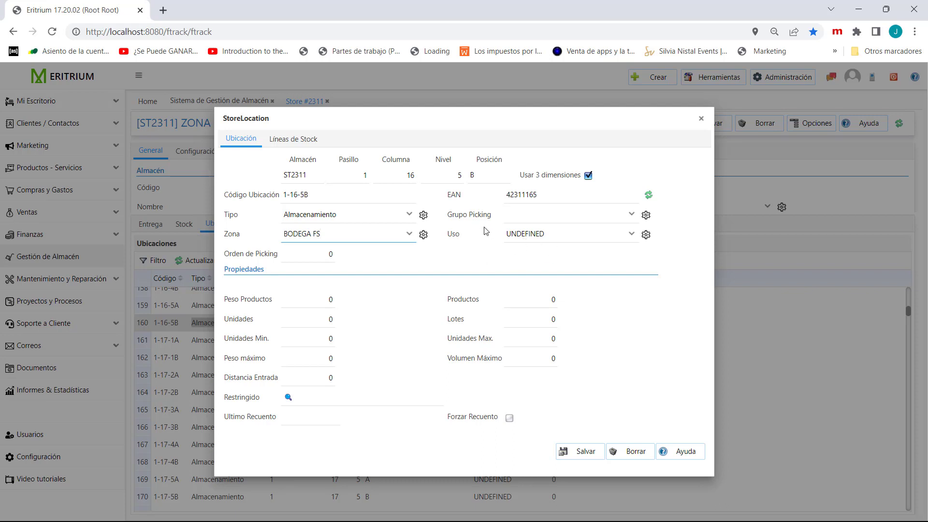
left_click(632, 235)
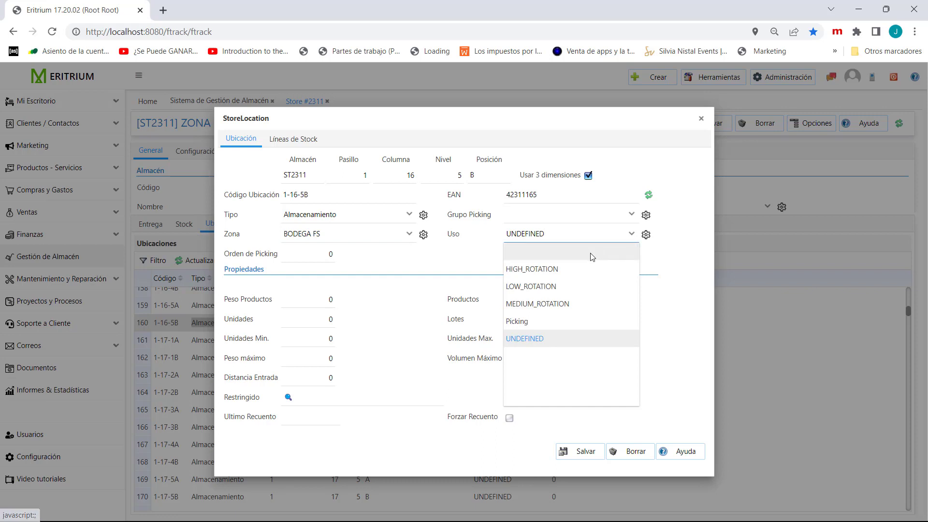
left_click(563, 273)
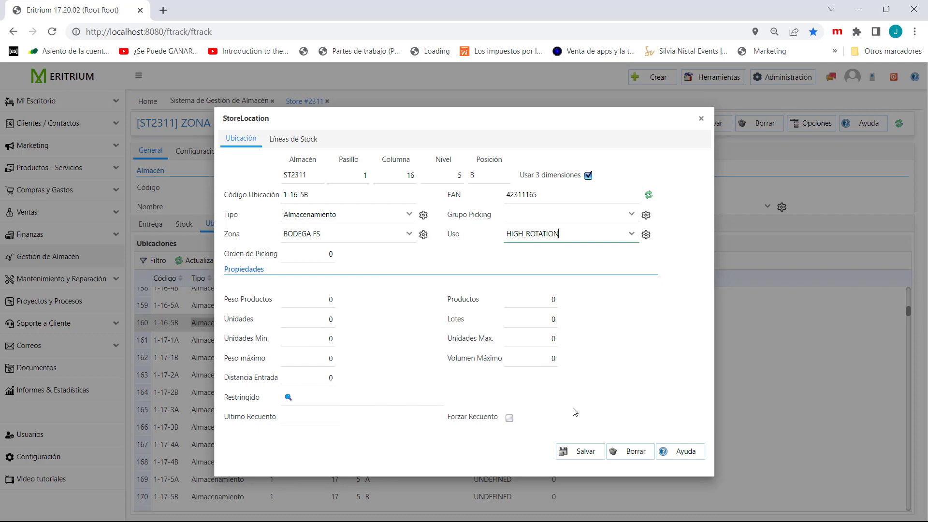
left_click(582, 452)
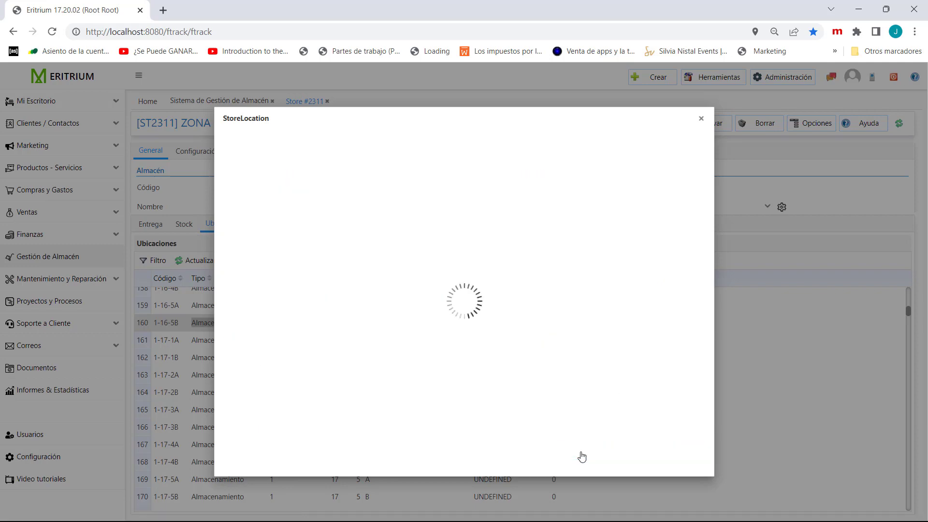
left_click(701, 119)
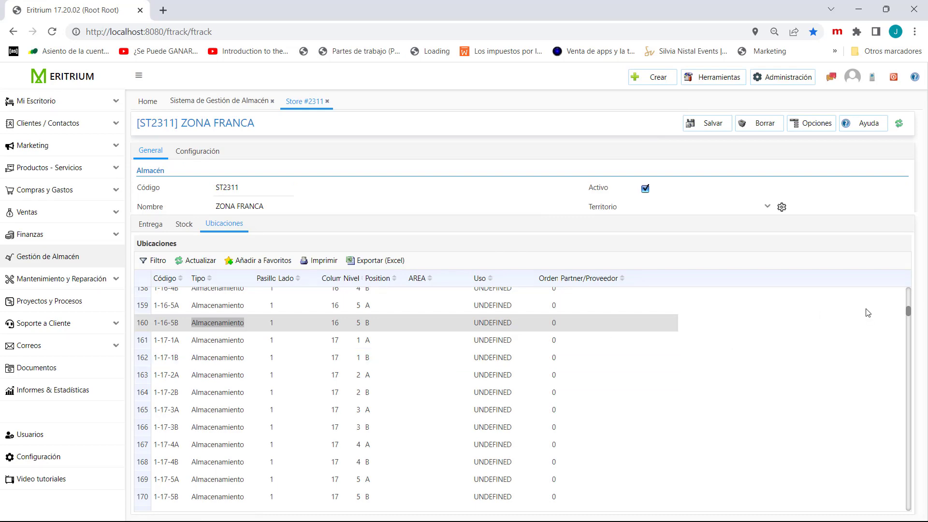
left_click_drag(909, 311, 906, 284)
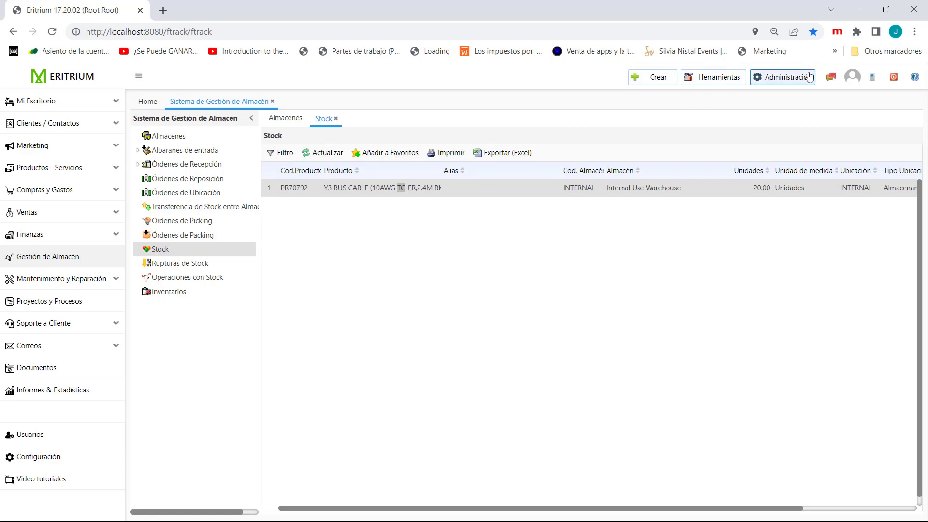
- Start a new stock line for the ZONA FRANCA warehouse with the product AC MALE CONNECTOR (EN 3-WIRE)
left_click(660, 78)
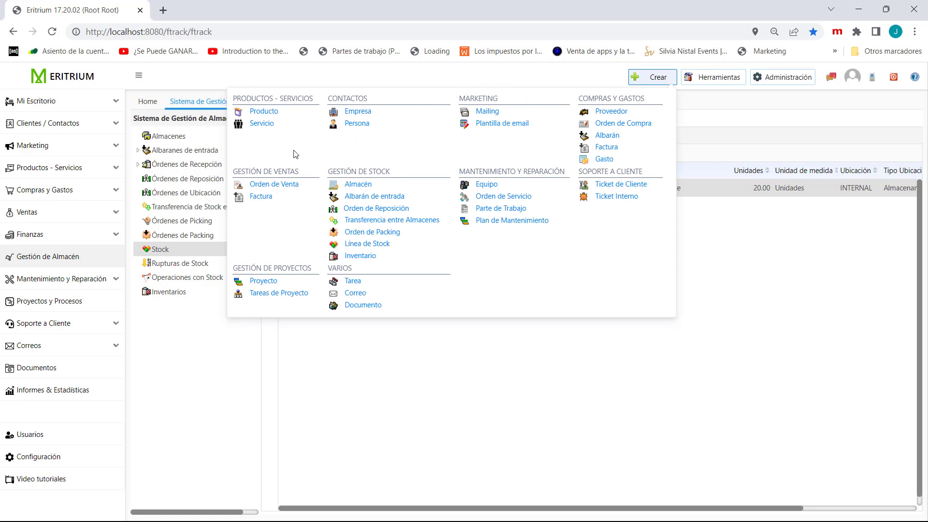
left_click(357, 247)
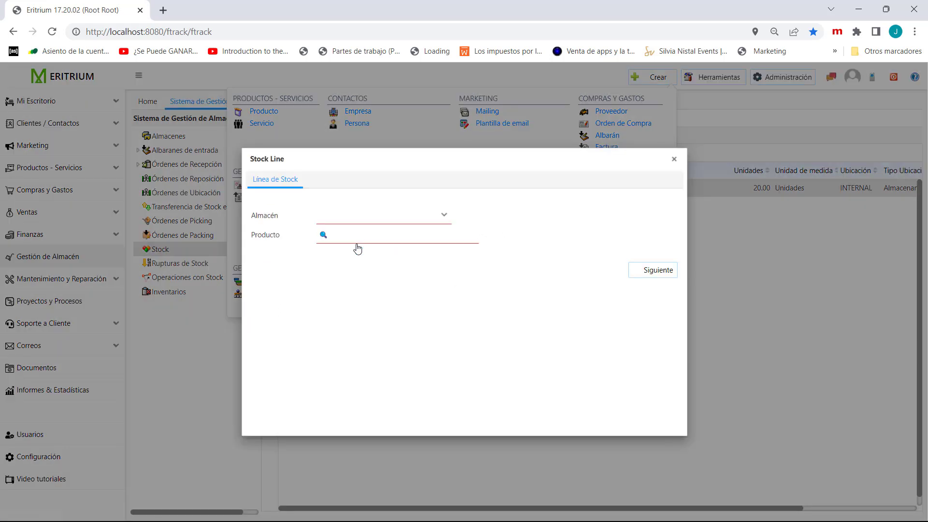
left_click(445, 218)
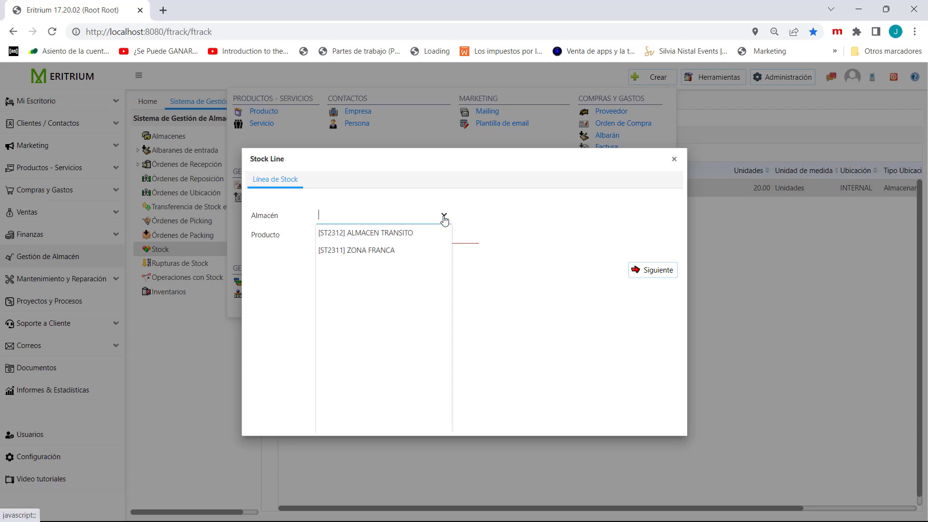
left_click(387, 249)
left_click(362, 238)
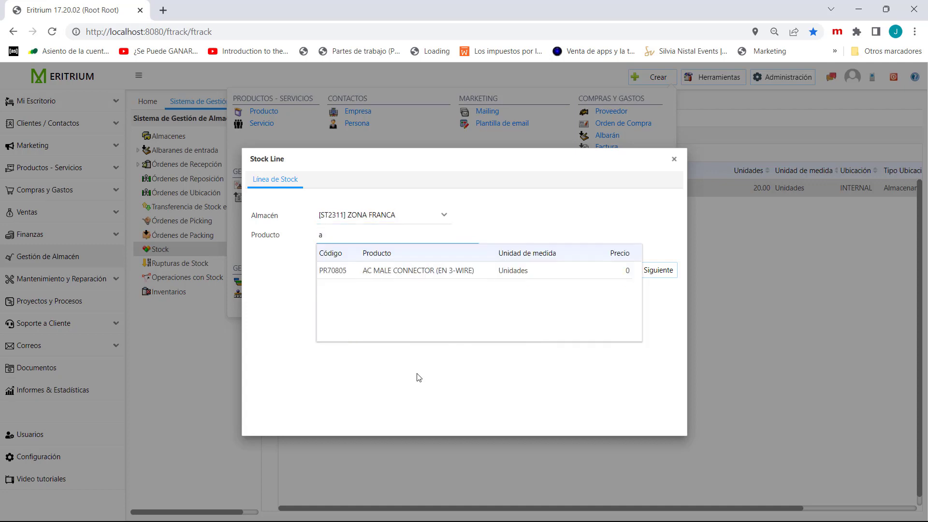
left_click(419, 272)
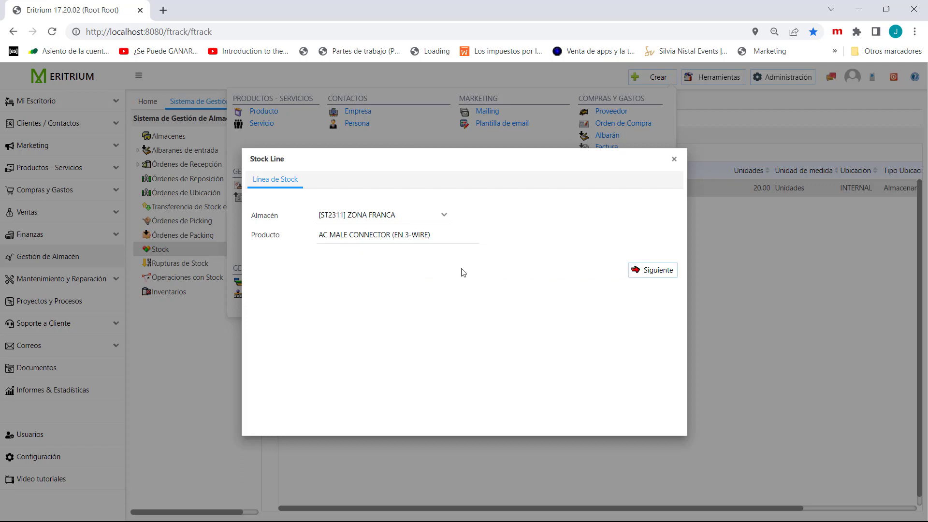
left_click(648, 271)
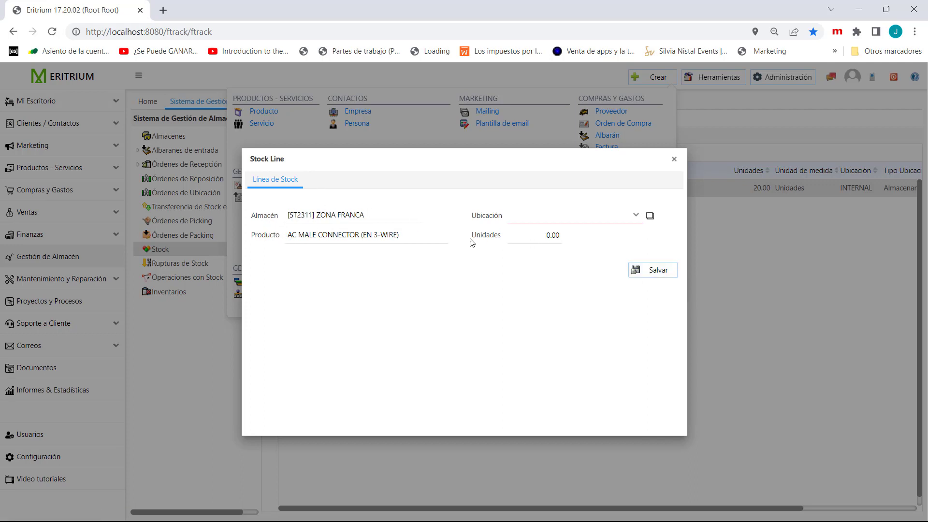
- Assign the connector's stock line to location 3-5-2A with 10 units and save it
left_click(638, 215)
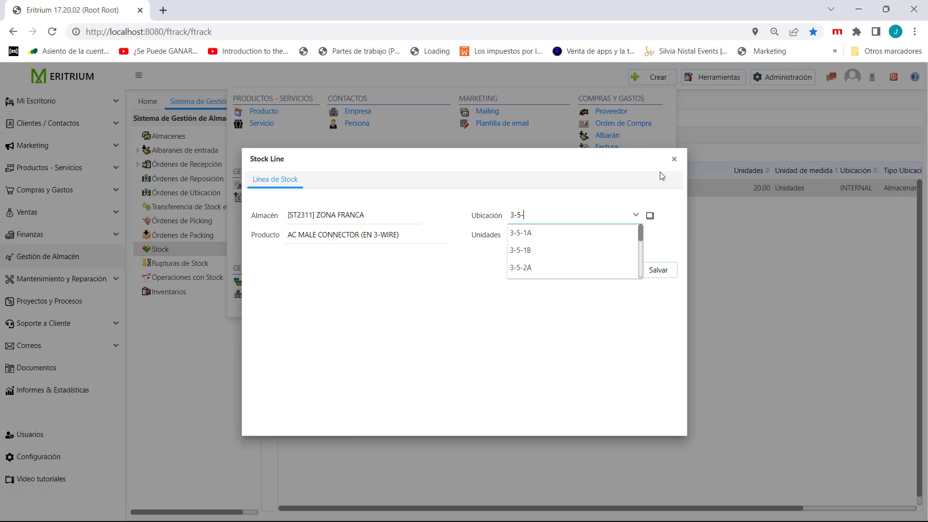
type("2")
left_click(536, 235)
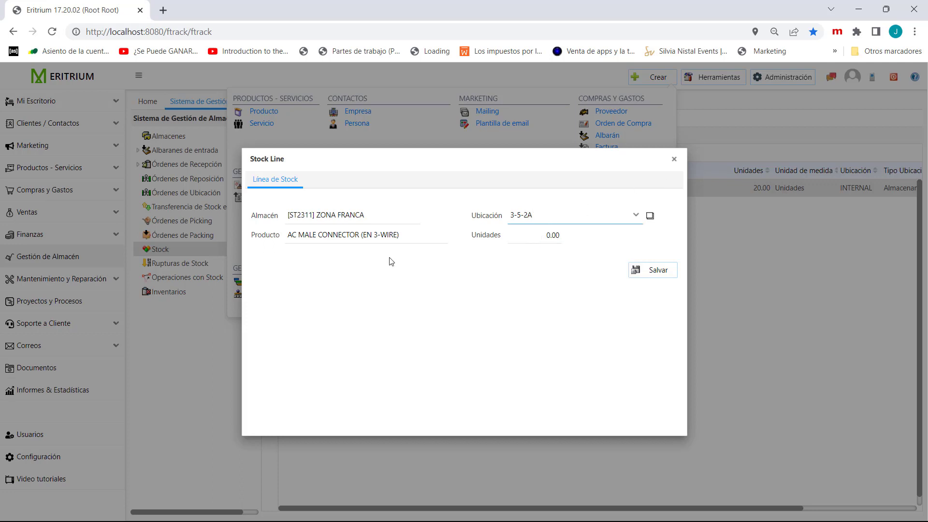
left_click(544, 235)
type("10")
left_click(658, 270)
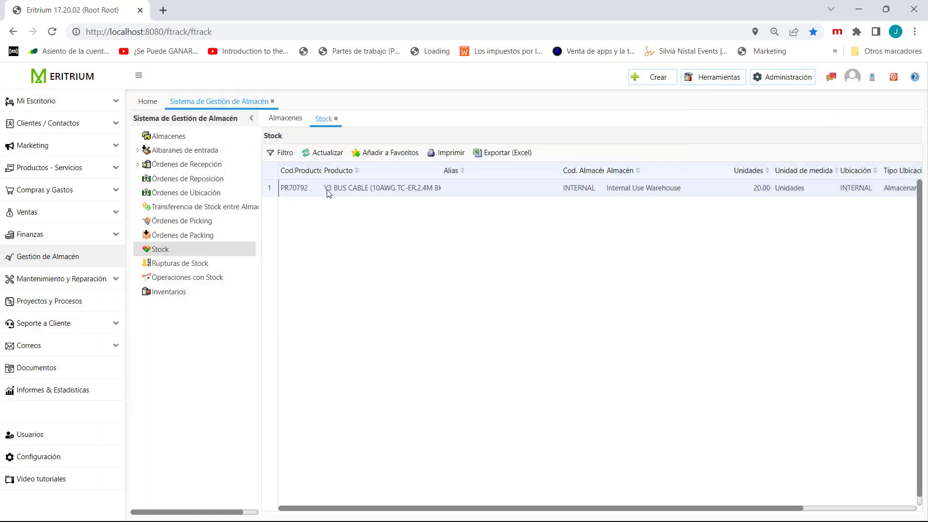
- Open the ZONA FRANCA warehouse record and display its locations and its stock list
left_click(659, 76)
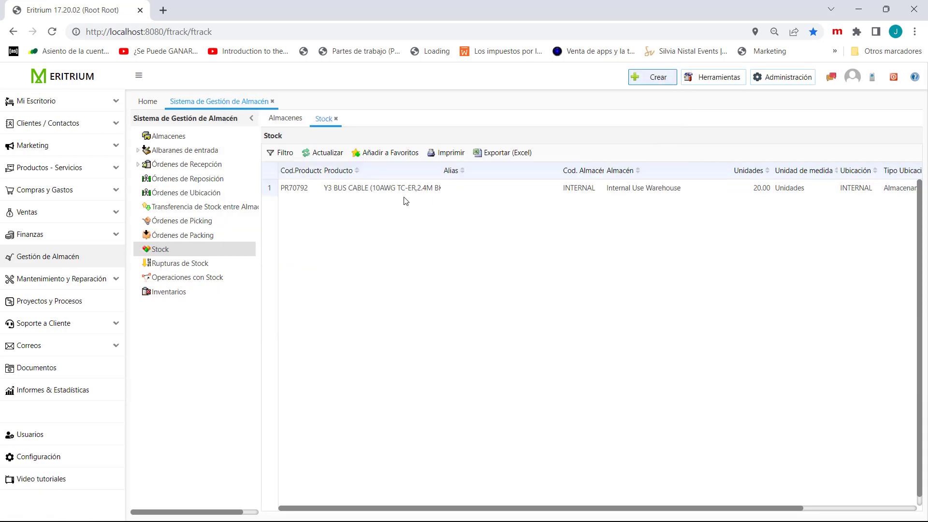
left_click(285, 119)
double_click(413, 191)
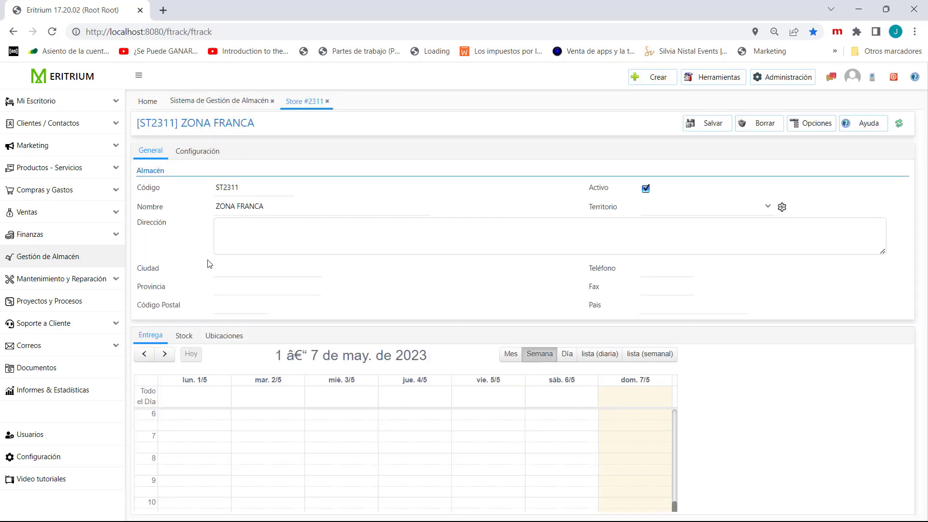
left_click(221, 336)
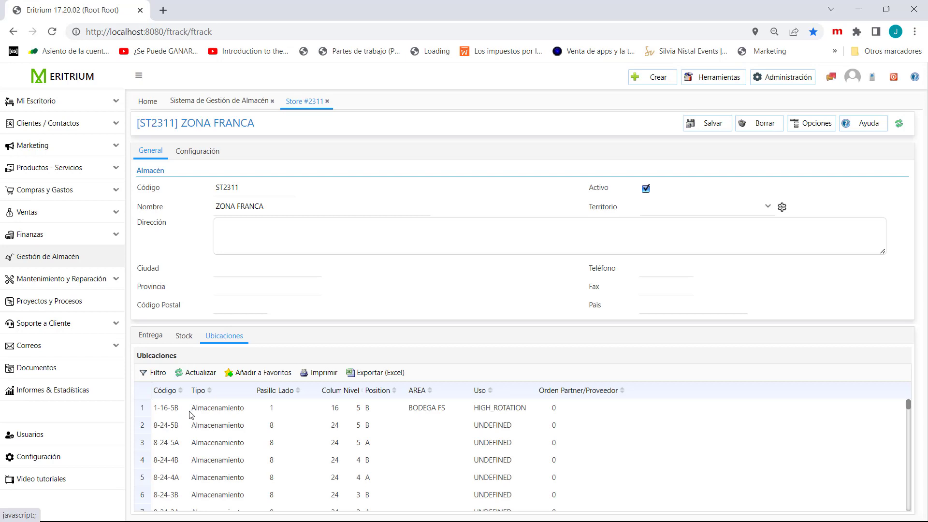
left_click(182, 342)
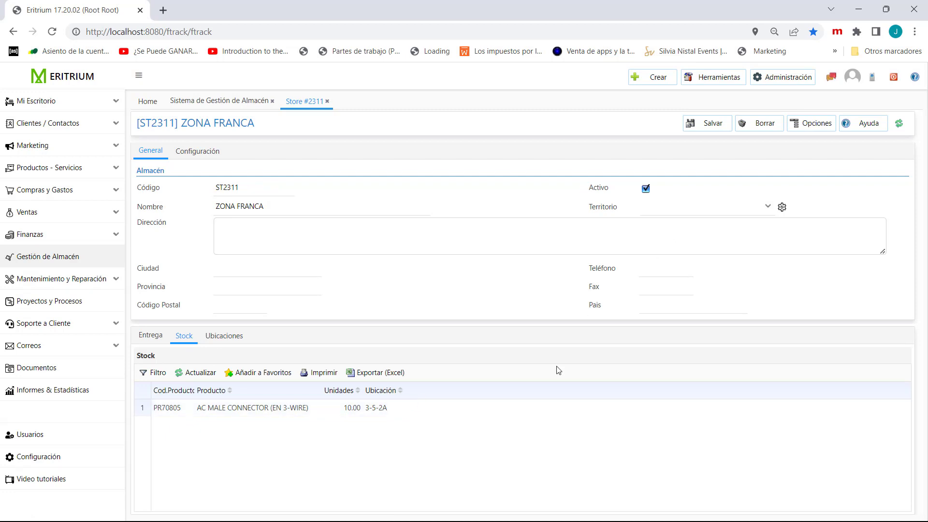
- Start another stock line from within the ZONA FRANCA warehouse, choosing the product Barra neutro 14
left_click(816, 126)
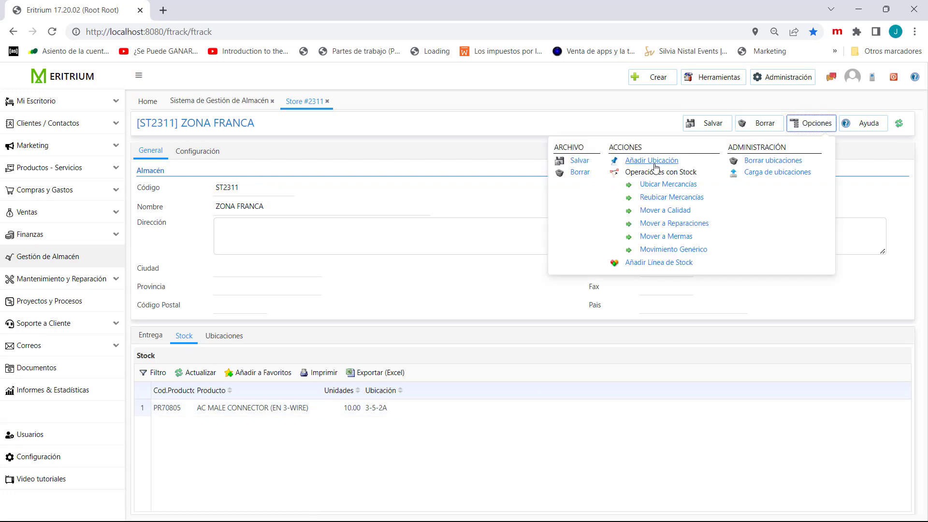
left_click(640, 264)
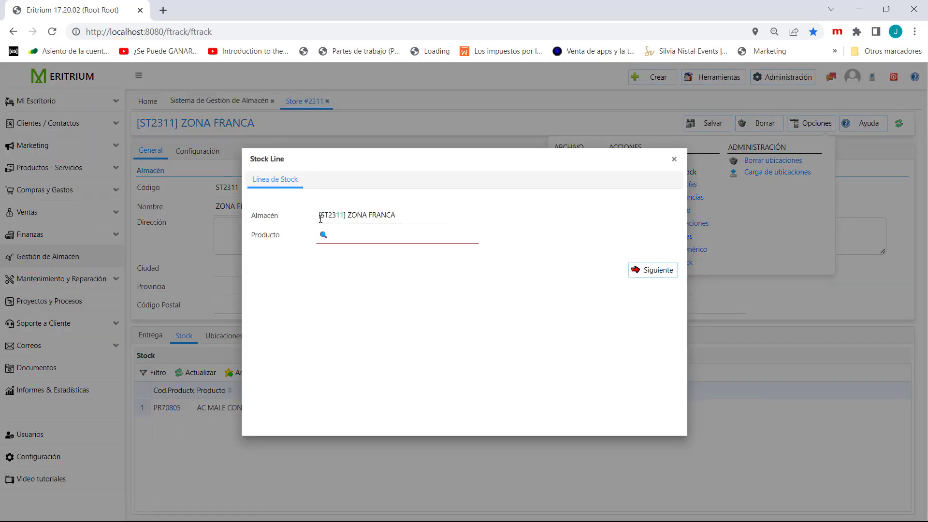
left_click(353, 235)
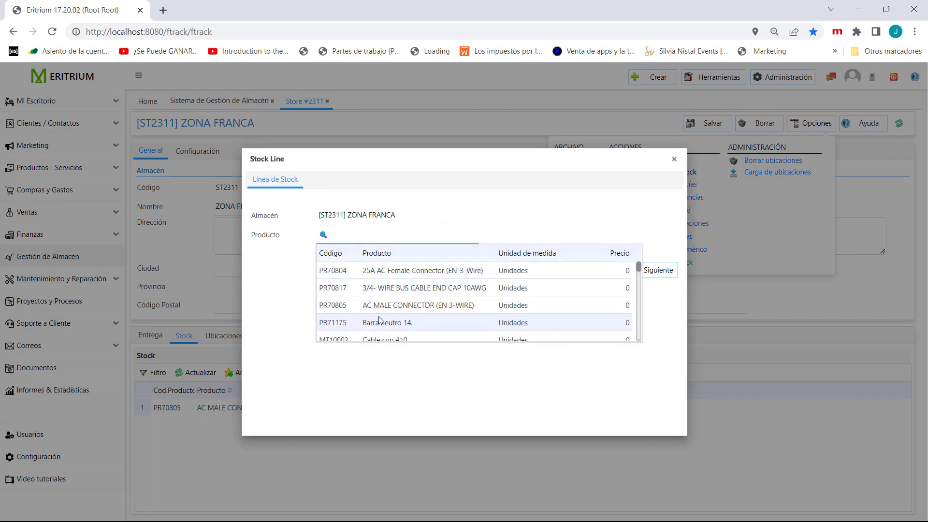
left_click(380, 322)
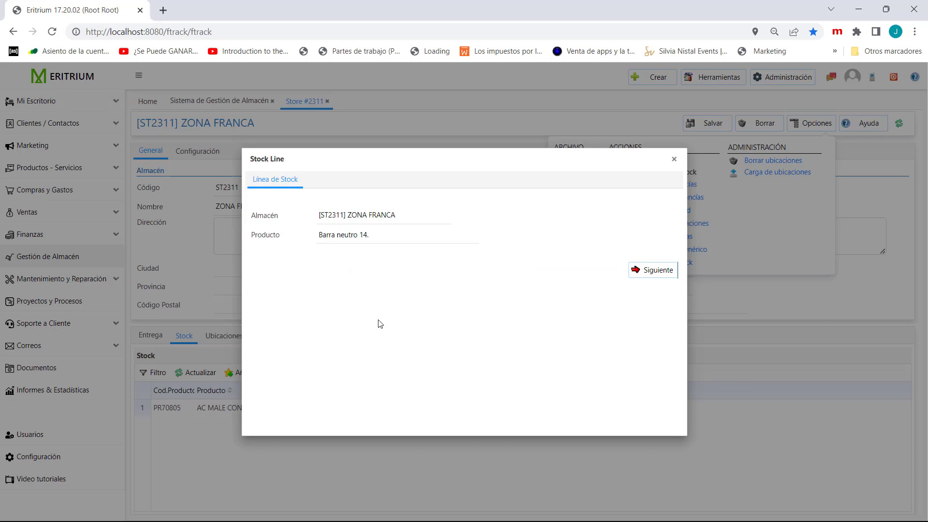
left_click(651, 274)
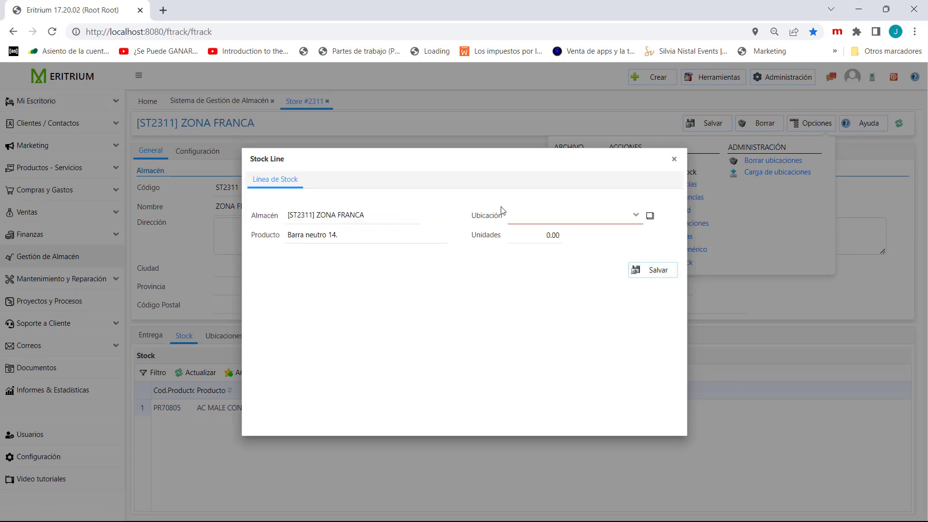
- Place the Barra neutro 14. stock line in location 2-3-1A with 25 units and save it
left_click(517, 213)
type("2-3-1")
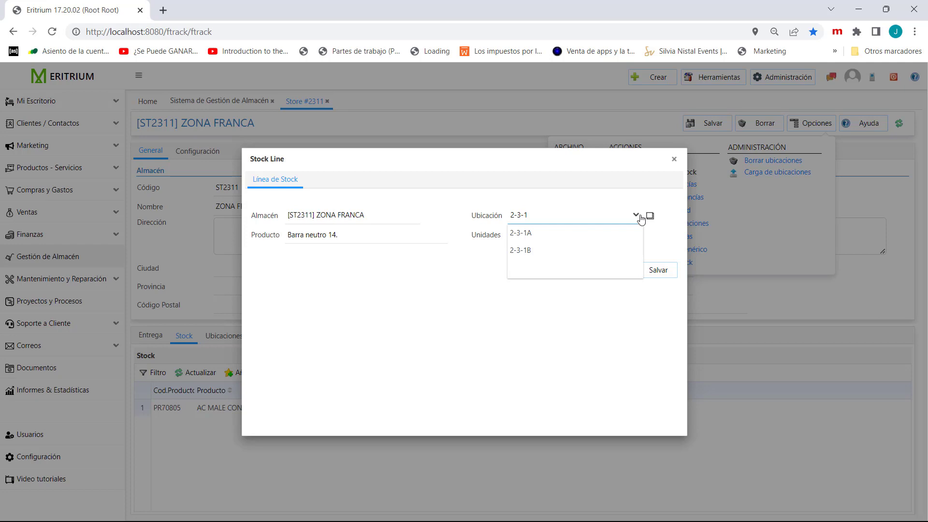
left_click(543, 234)
left_click(543, 237)
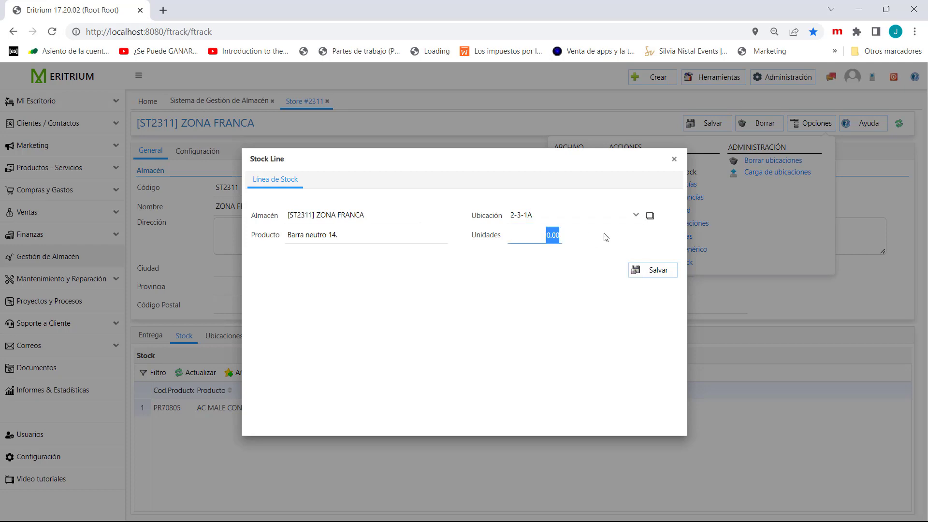
type("25")
left_click(645, 270)
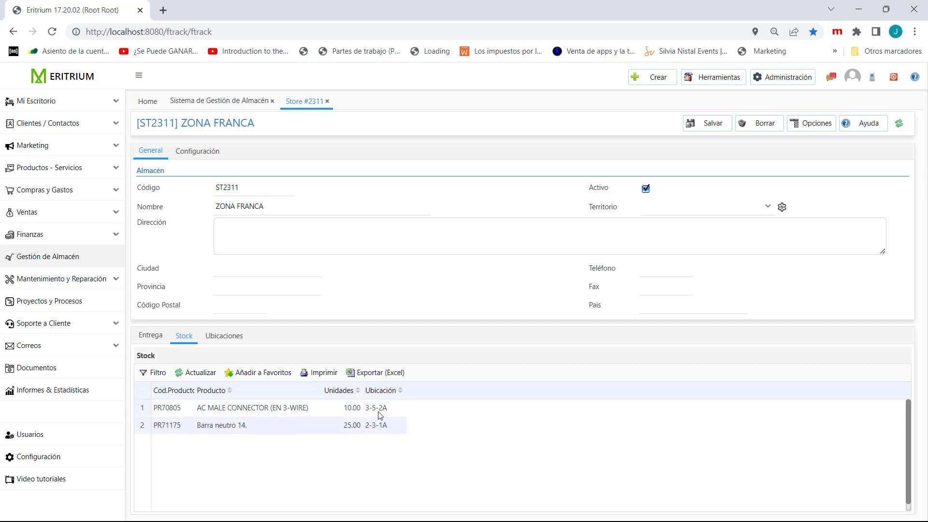
- Close the ZONA FRANCA record and open the ALMACEN TRANSITO warehouse at its locations list
left_click(326, 101)
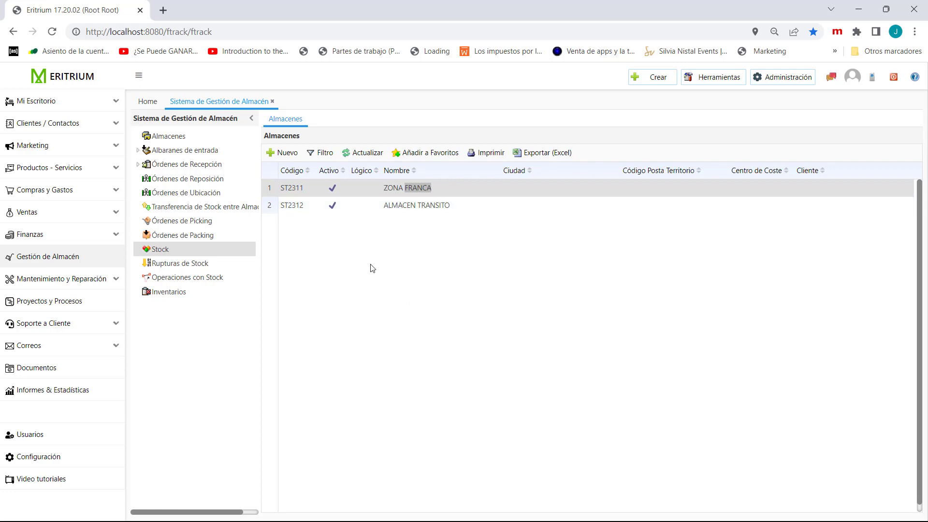
double_click(420, 205)
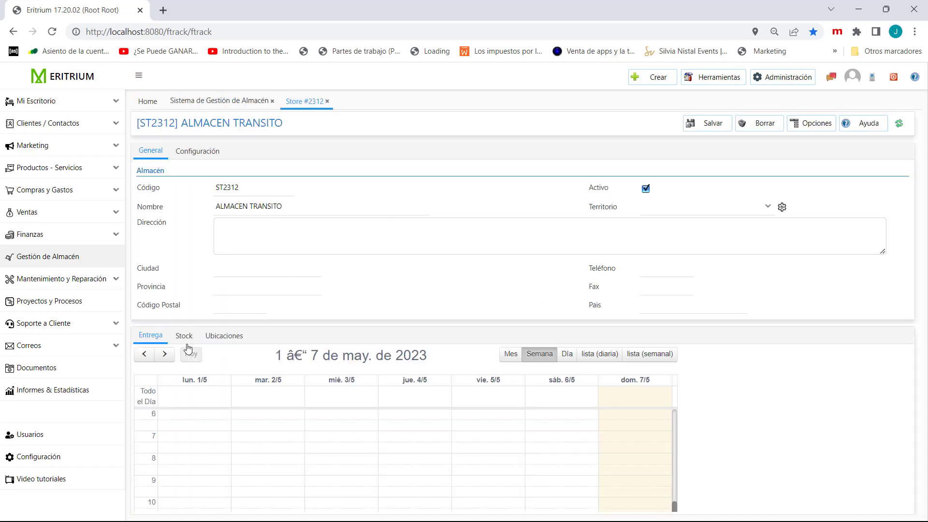
left_click(219, 339)
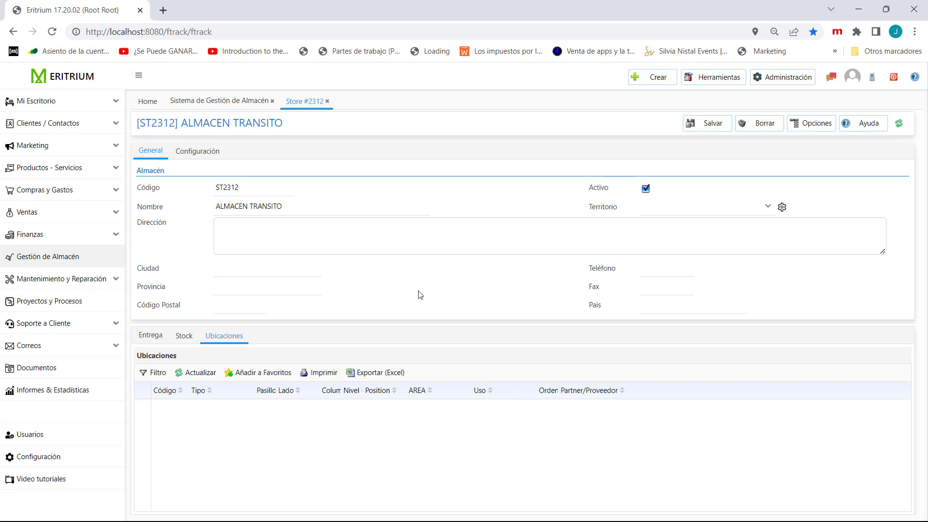
- Download the location upload template with example data for ALMACEN TRANSITO and open it in Excel, dismissing the activation notice
left_click(816, 122)
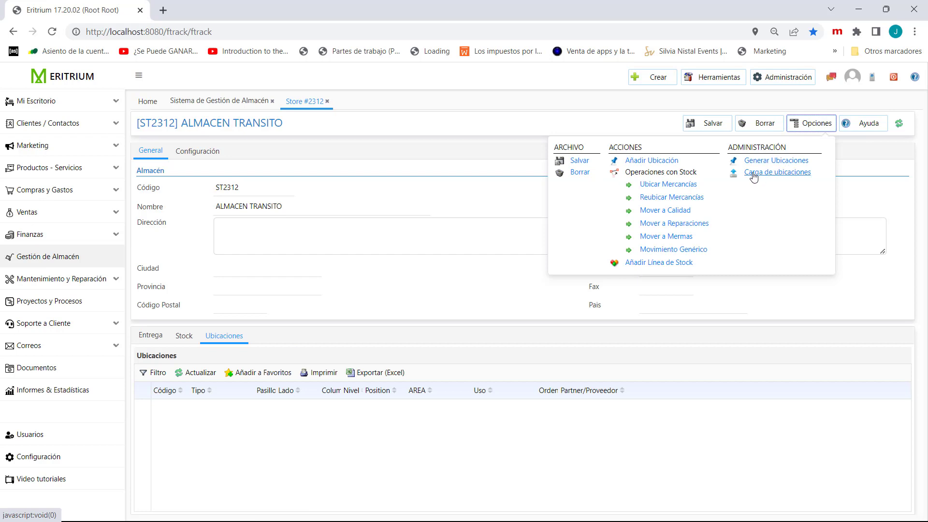
left_click(789, 173)
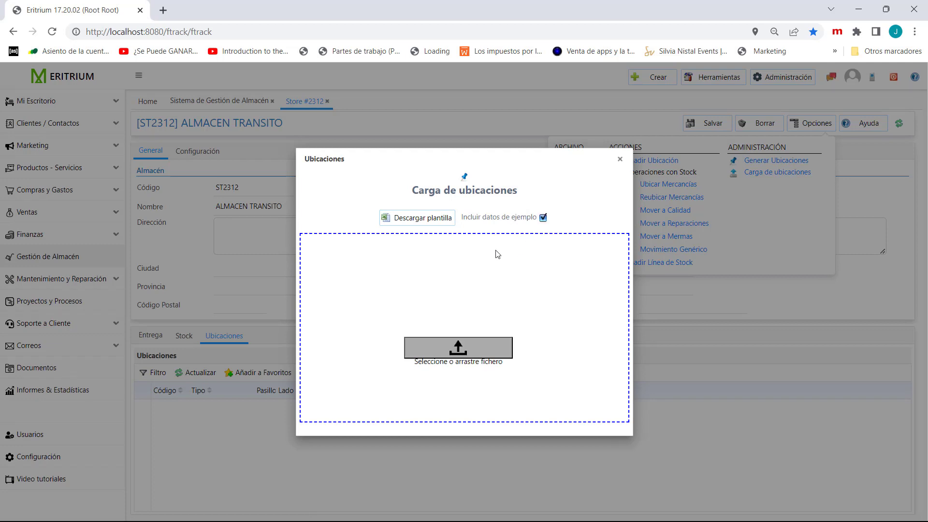
left_click(412, 221)
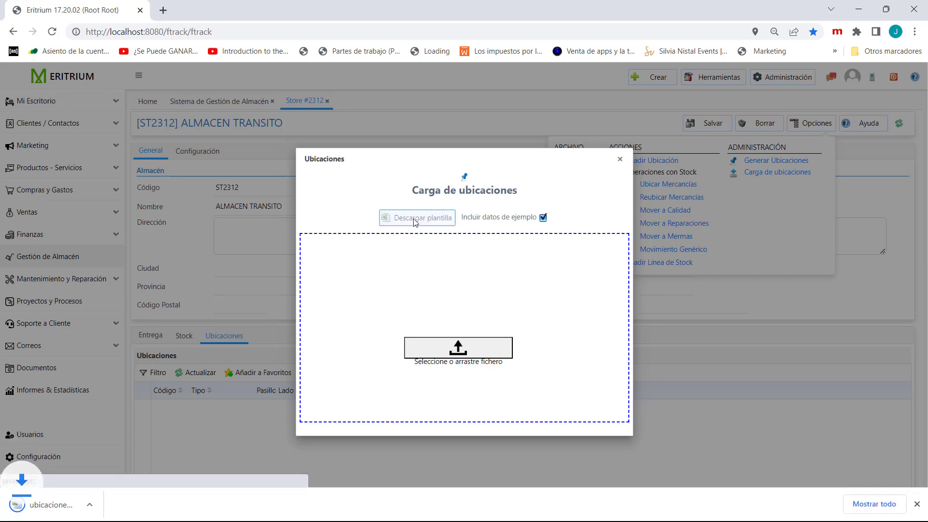
left_click(69, 509)
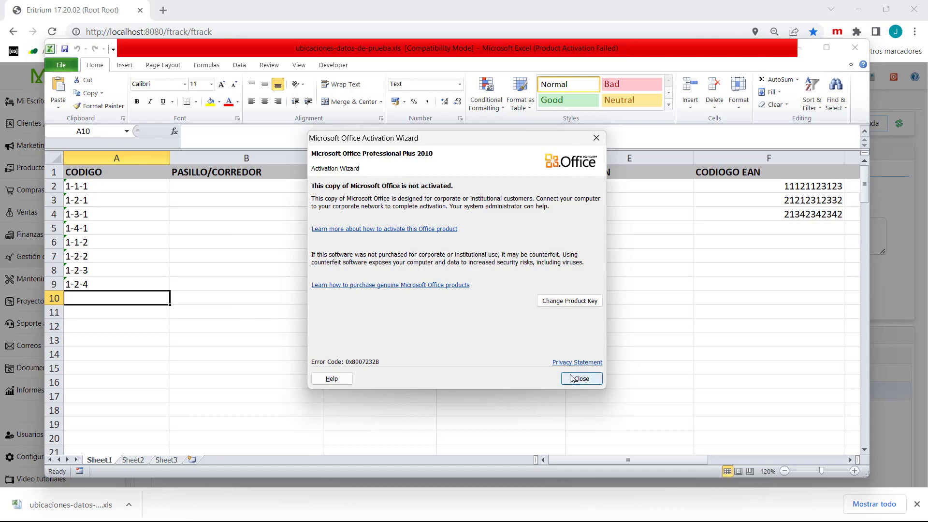
left_click(572, 378)
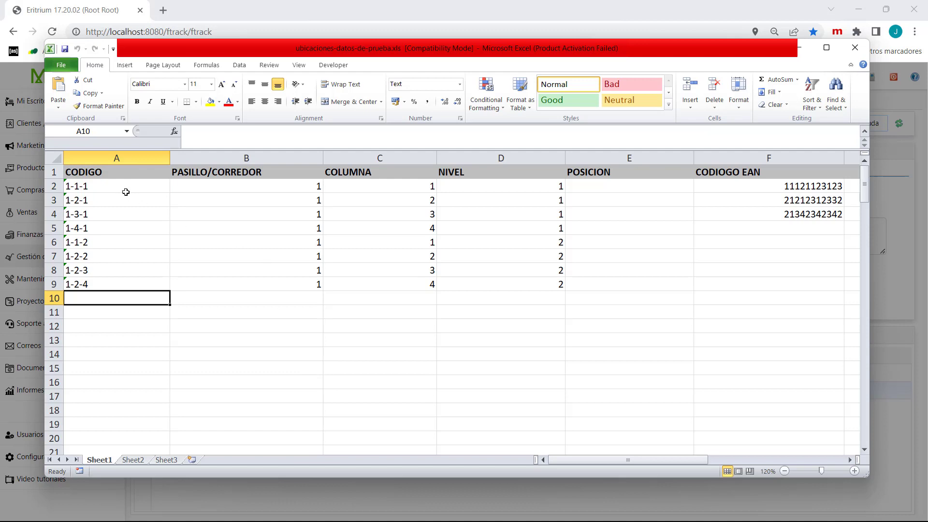
- Replace the example codes in the first three CODIGO rows (A2:A4) with AS001, AS002 and AS003
left_click(76, 185)
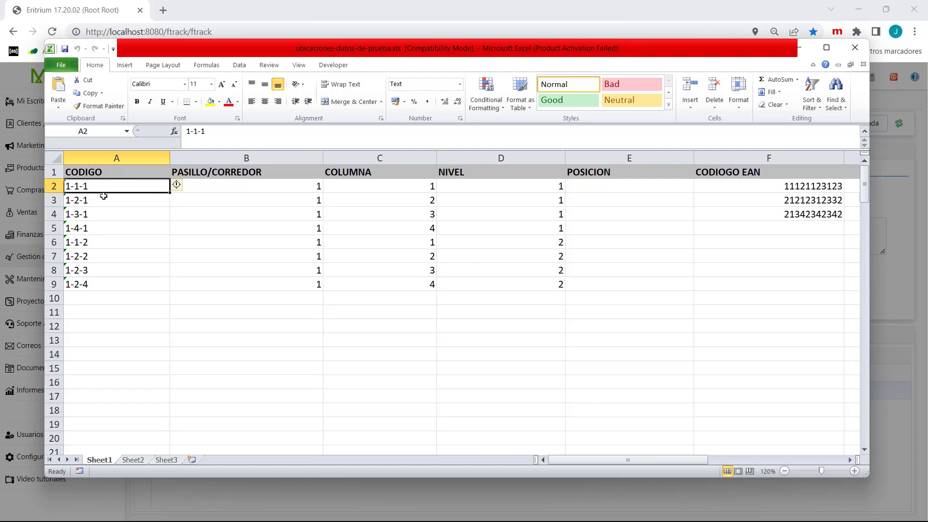
type("AS")
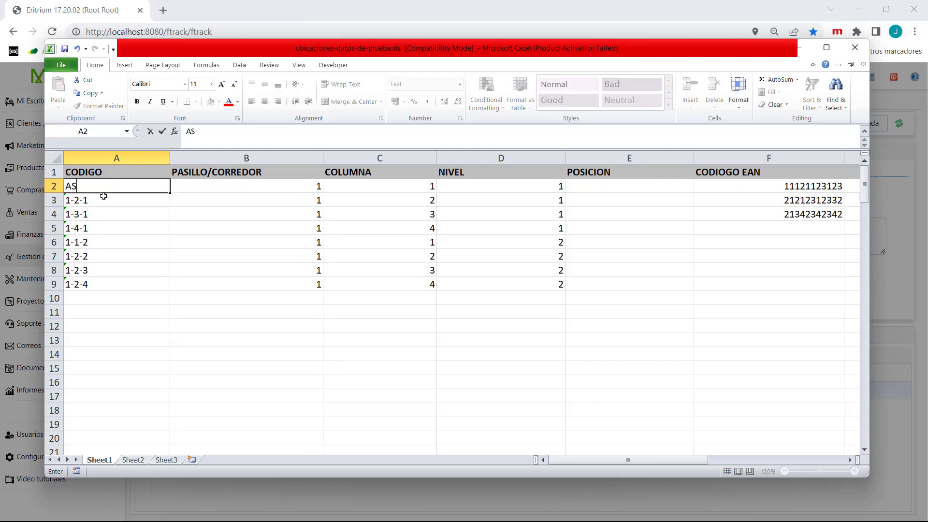
type("001")
key("Return")
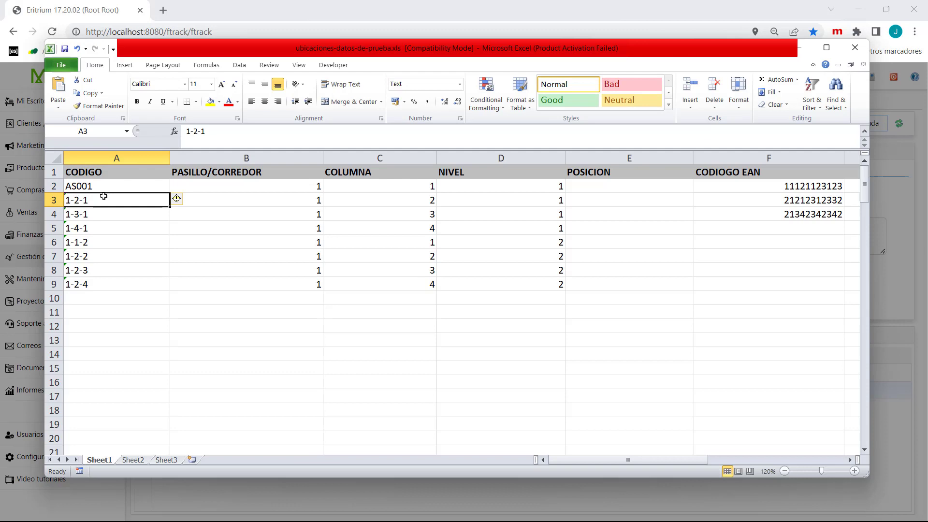
type("AS002")
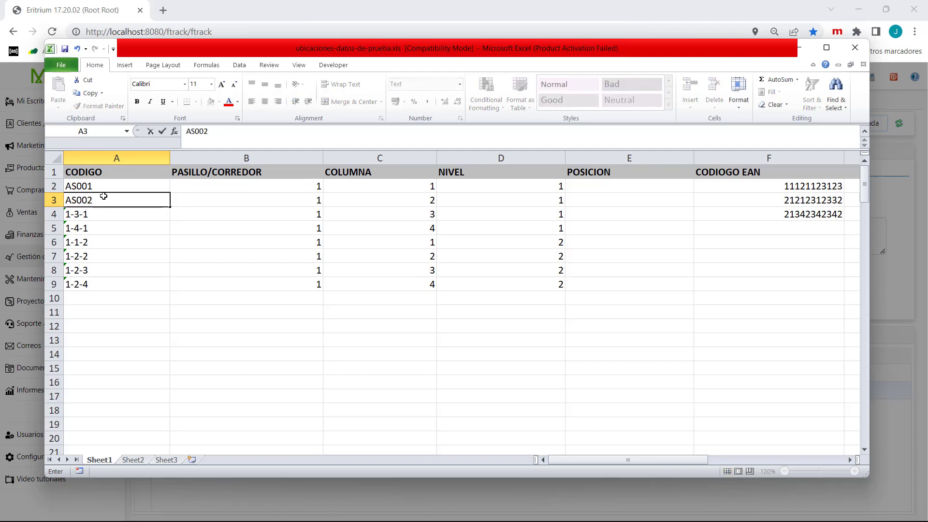
key("Return")
type("AS0")
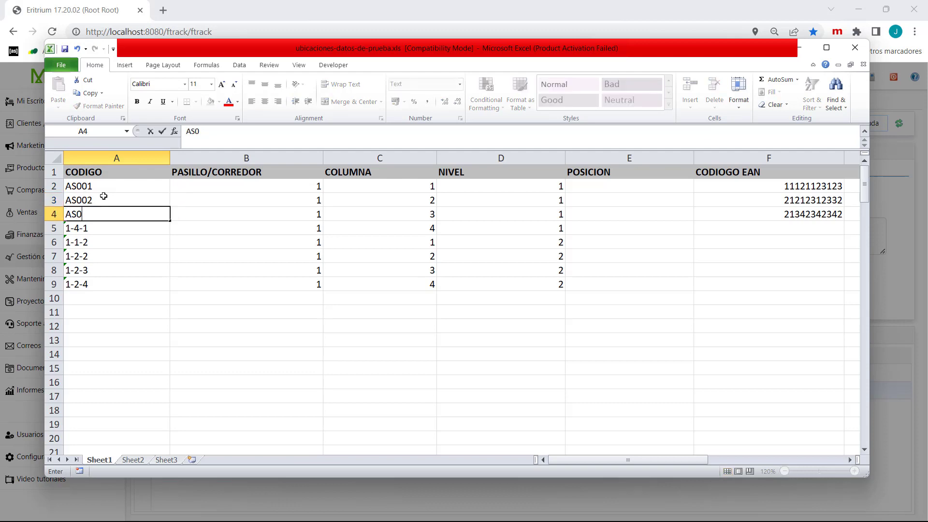
type("03")
key("Return")
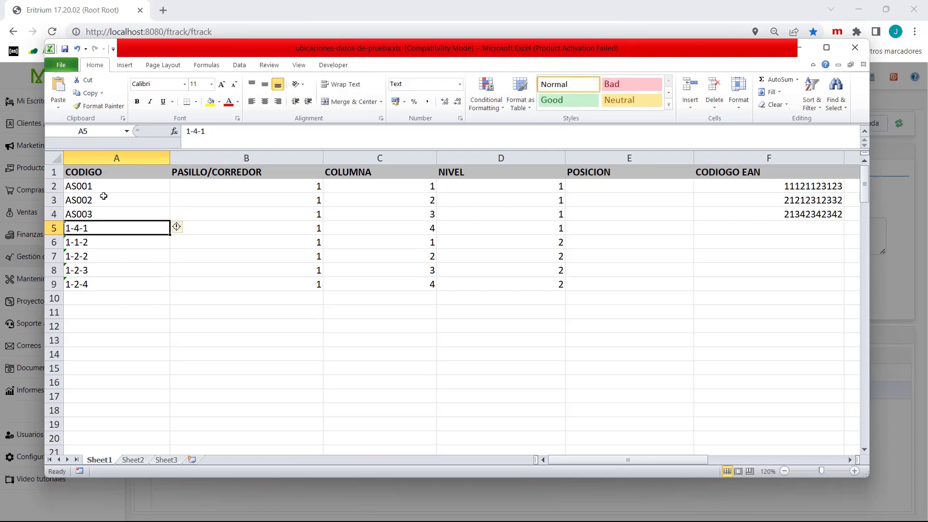
- Replace the CODIGO values in A5 and A6 with AS004 and AS005
type("AS")
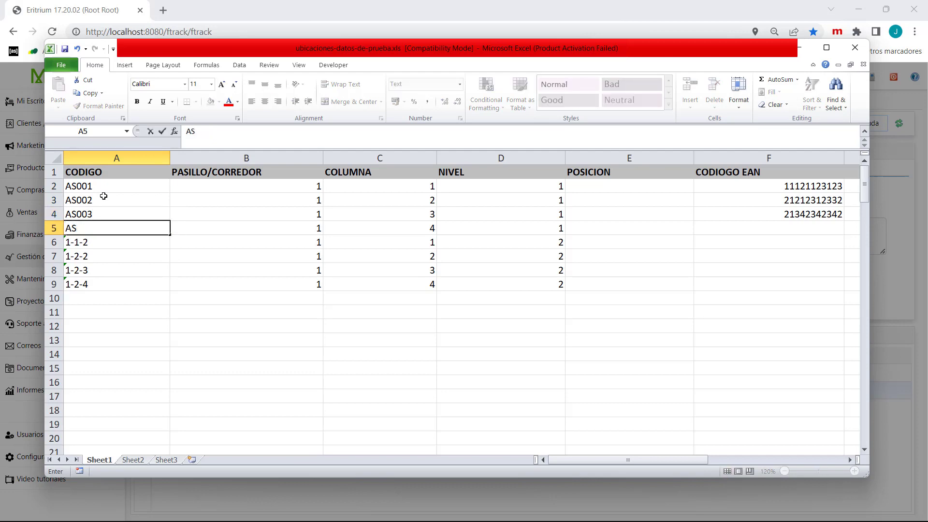
type("004")
key("Return")
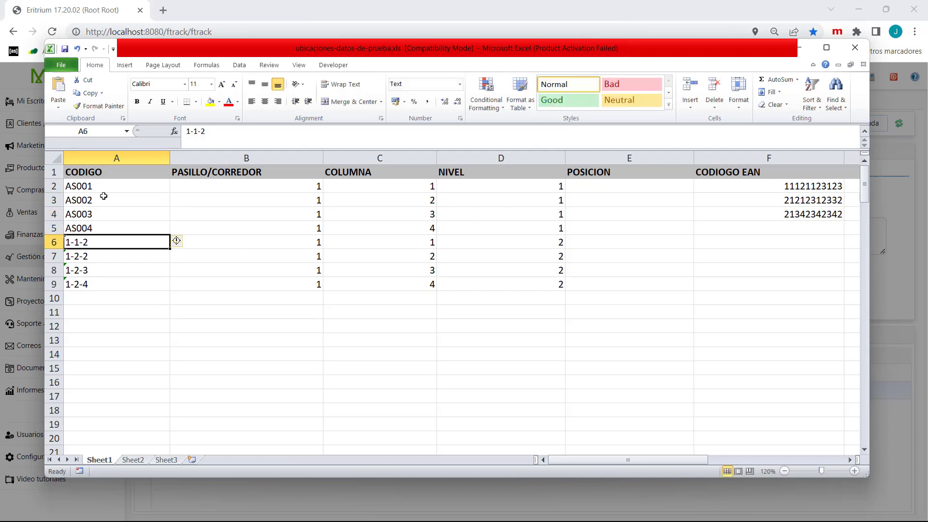
type("AS00")
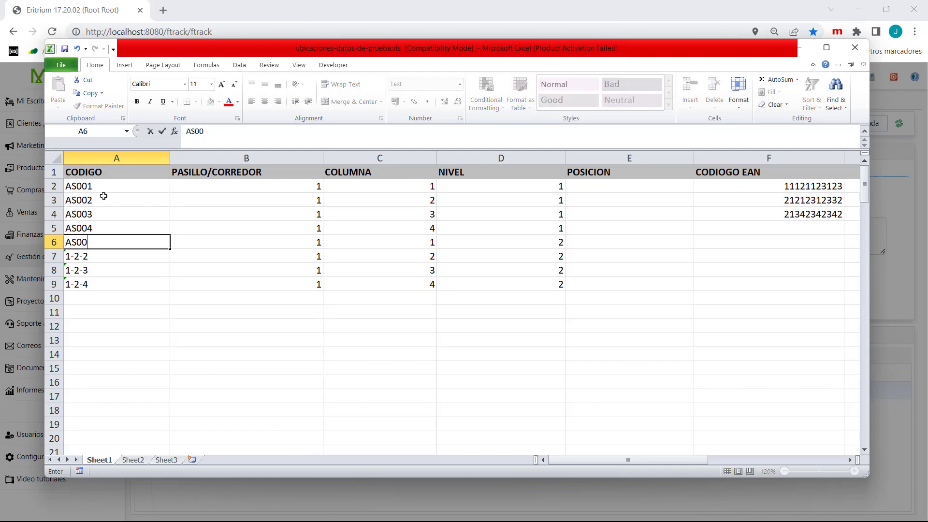
type("5")
key("Return")
- Complete the CODIGO column by entering AS006, AS007 and AS008 in A7:A9
type("AS")
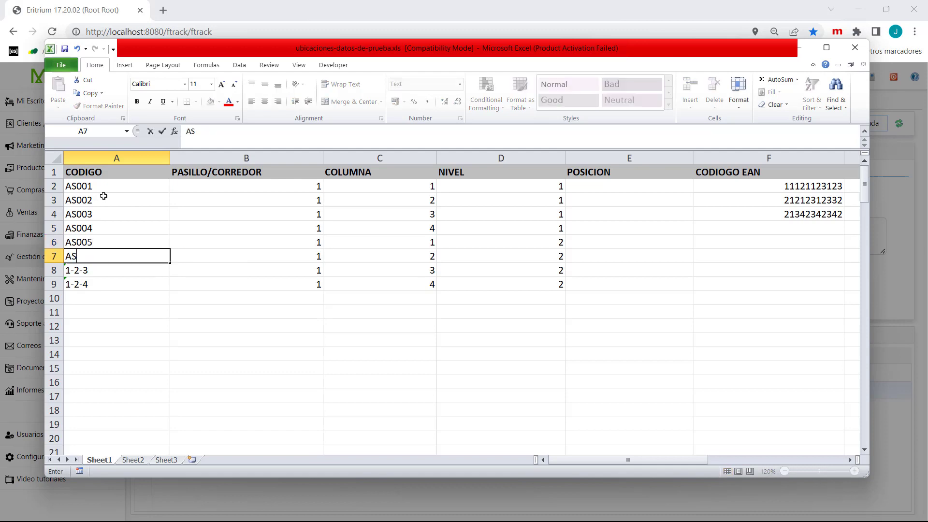
type("006")
key("Return")
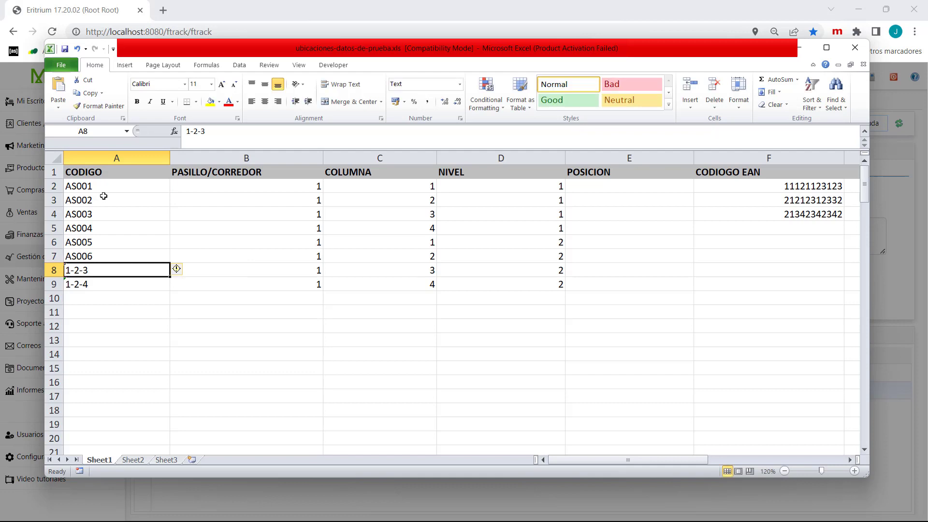
type("AS007")
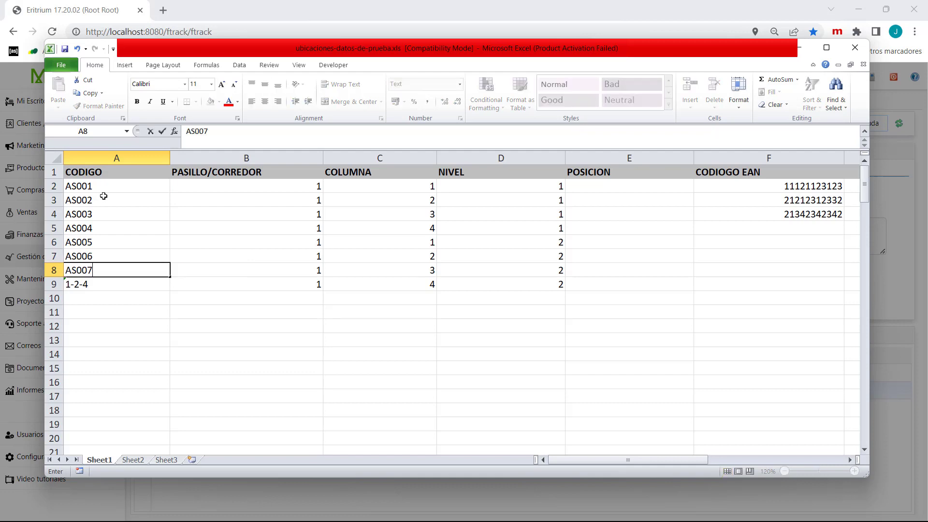
key("Return")
type("AS00")
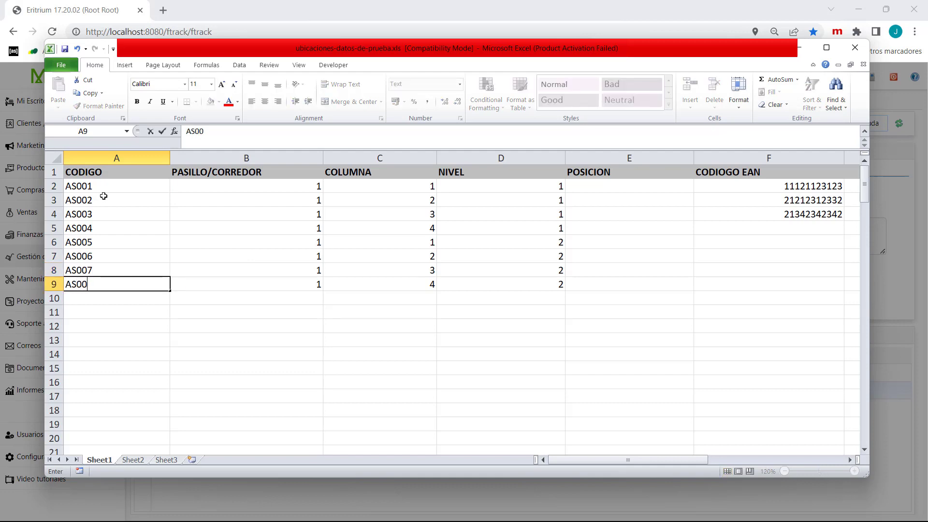
type("8")
key("Tab")
key("shift+Tab")
- Set PASILLO/CORREDOR to 2 for locations AS004 through AS008 (B5:B9)
key("Right")
key("Right")
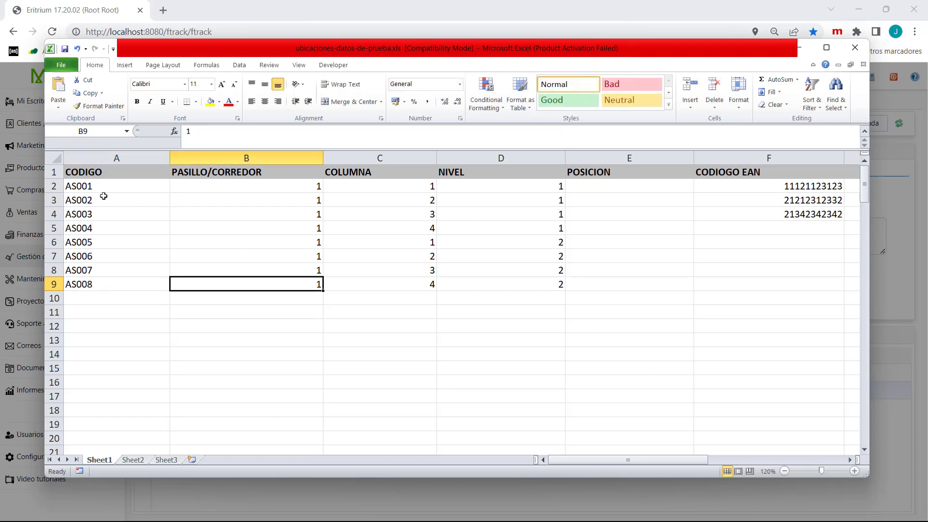
key("Up")
key("Up")
key("Up")
key("Up")
key("Up")
key("Up")
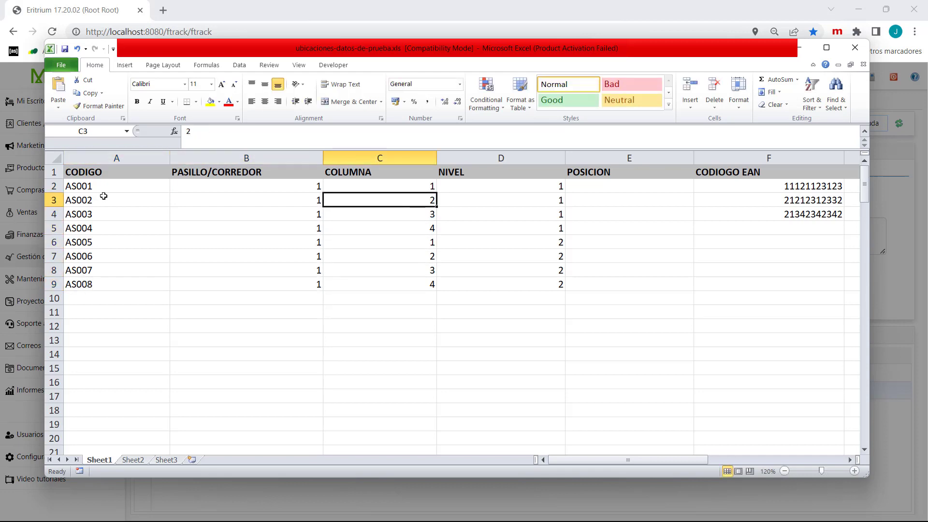
key("Up")
key("Left")
key("Down")
key("Down")
key("Down")
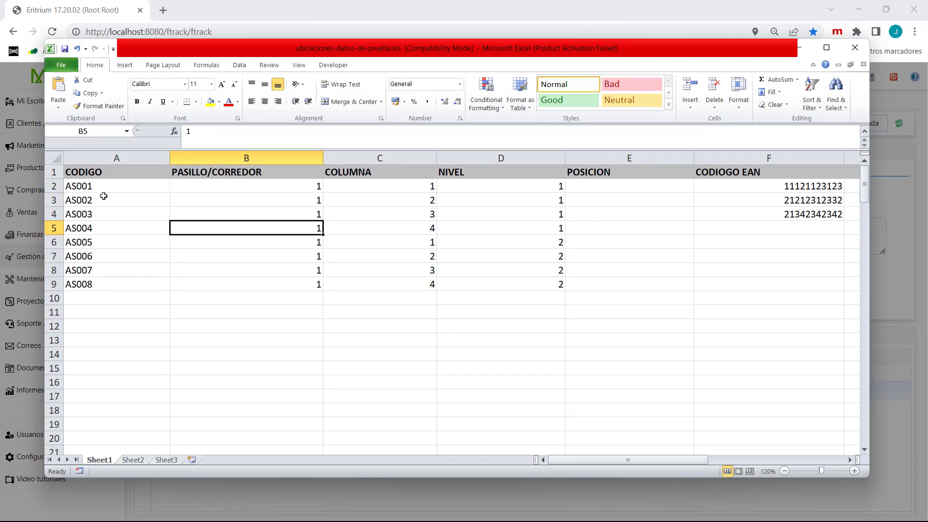
type("2 2 2 2 2")
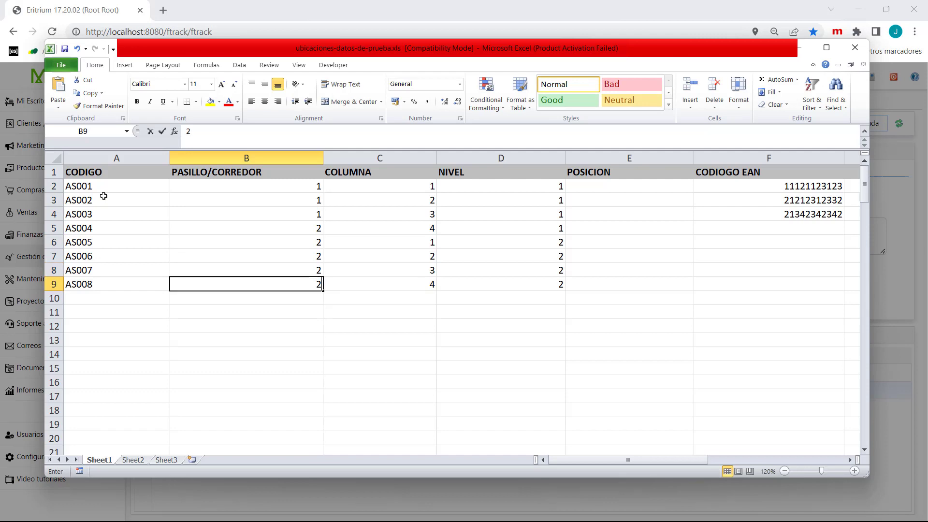
key("Up")
key("Up")
key("Up")
key("Up")
key("Up")
key("Up")
key("Up")
- Review the COLUMNA, NIVEL and POSICION columns across the location rows
key("Right")
key("Right")
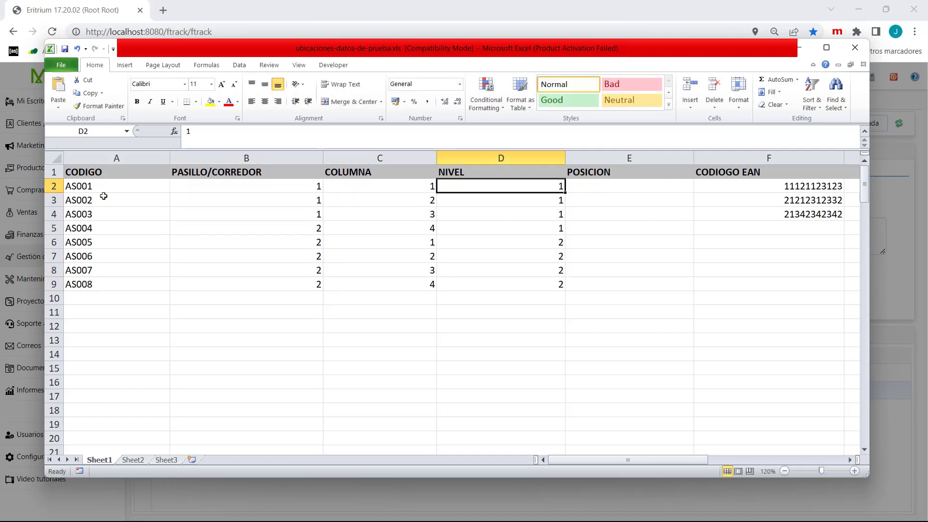
key("Left")
key("Down")
key("Down")
key("Down")
key("Down")
key("Down")
key("Right")
key("Right")
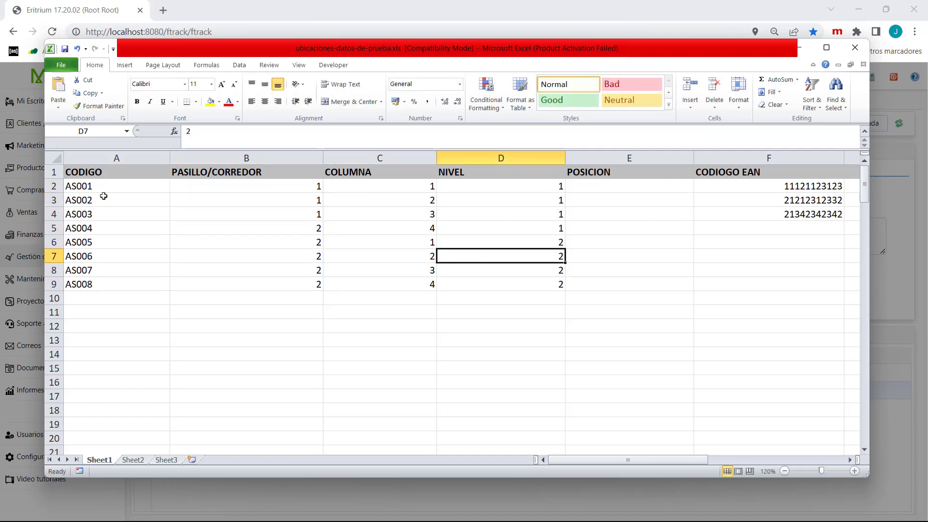
key("Left")
key("Up")
key("Up")
key("Up")
key("Up")
key("Up")
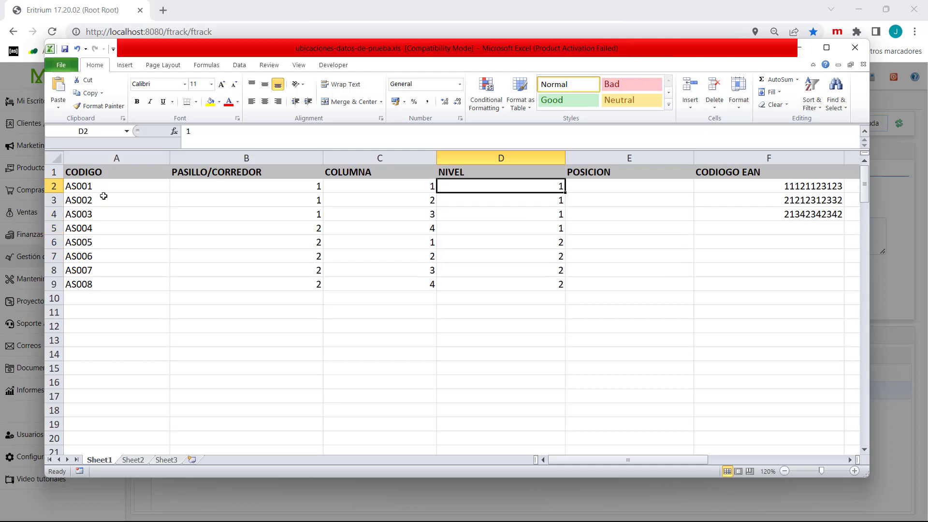
key("Down")
key("Down")
key("Down")
key("Down")
key("Down")
key("Down")
key("Right")
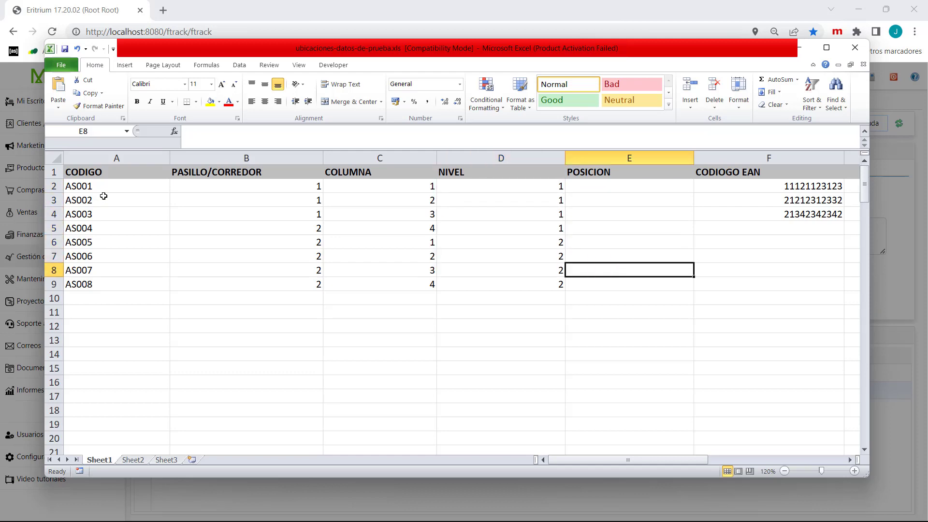
key("Up")
key("Up")
key("Up")
key("Up")
key("Up")
key("Up")
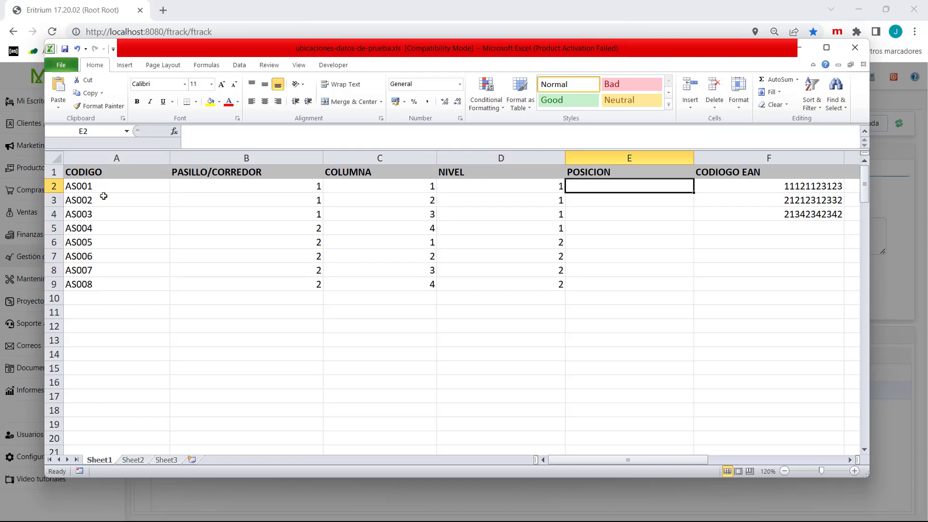
key("Right")
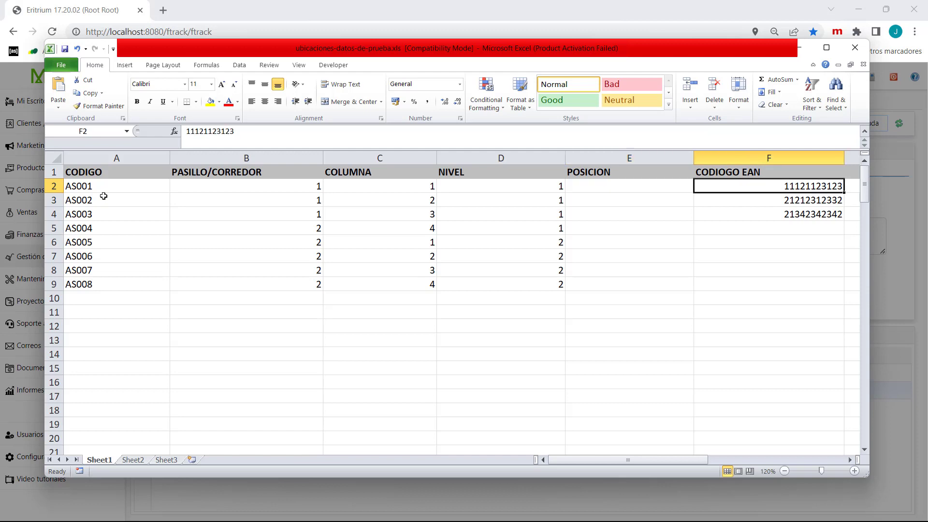
key("Down")
key("Down")
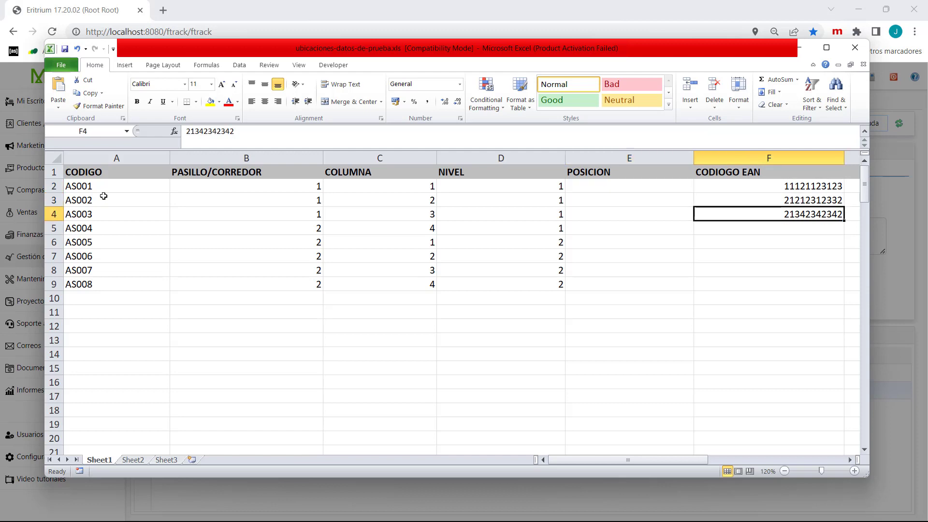
key("Left")
key("Left")
key("Left")
key("Left")
key("Left")
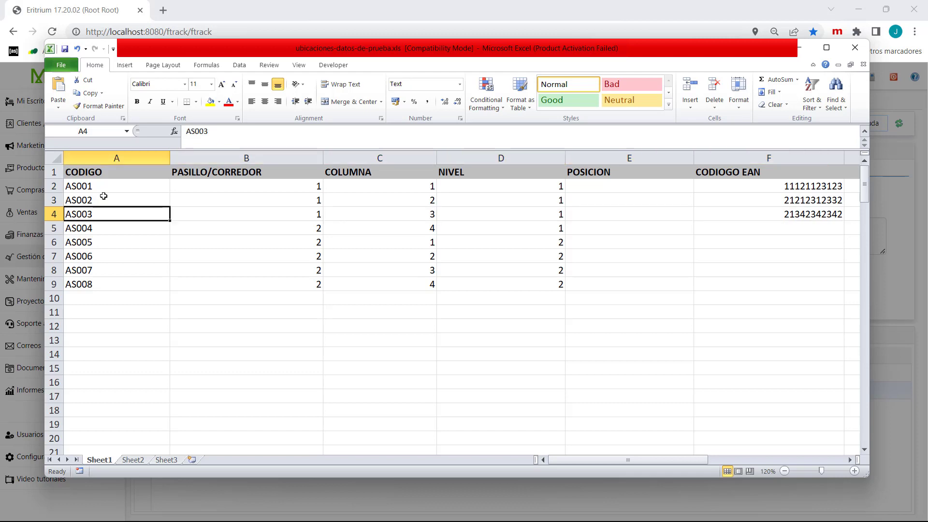
key("Right")
key("Right")
key("Right")
key("Right")
key("Right")
key("Right")
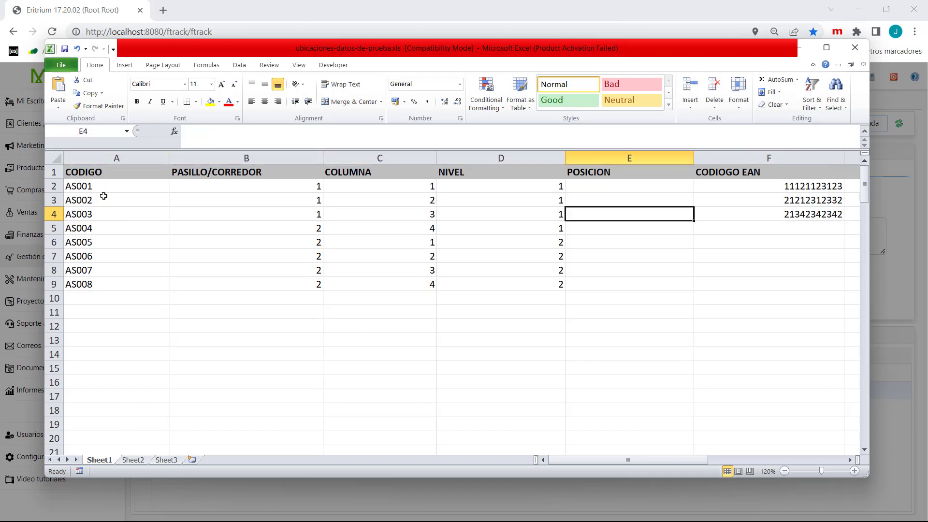
key("Left")
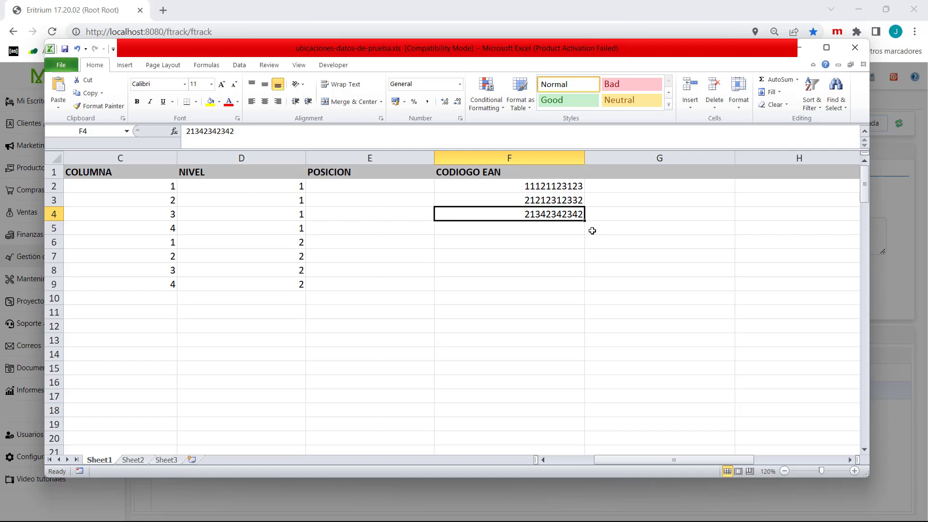
left_click_drag(583, 220, 587, 289)
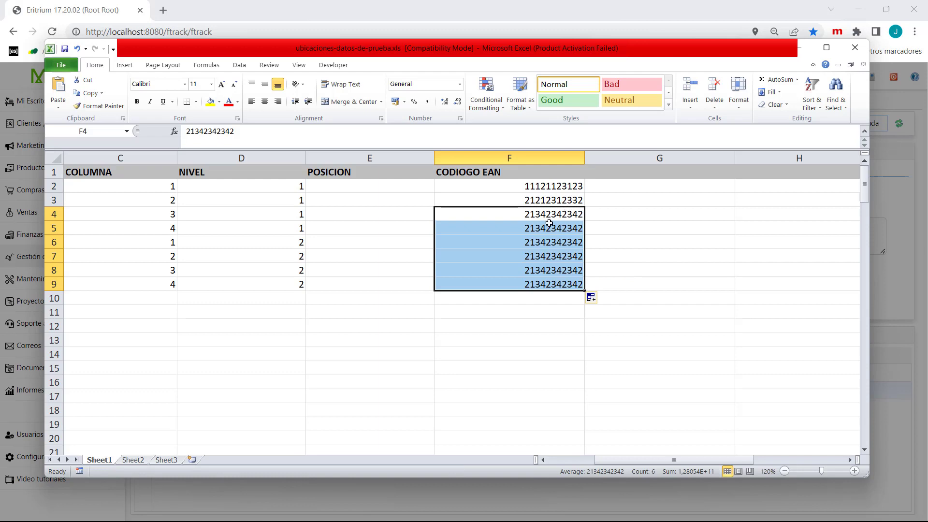
left_click(669, 227)
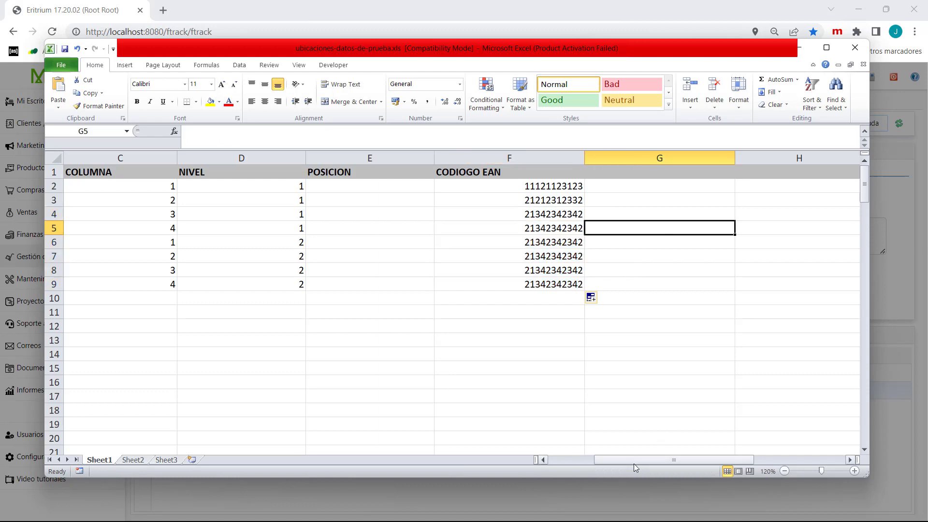
left_click_drag(634, 464, 588, 464)
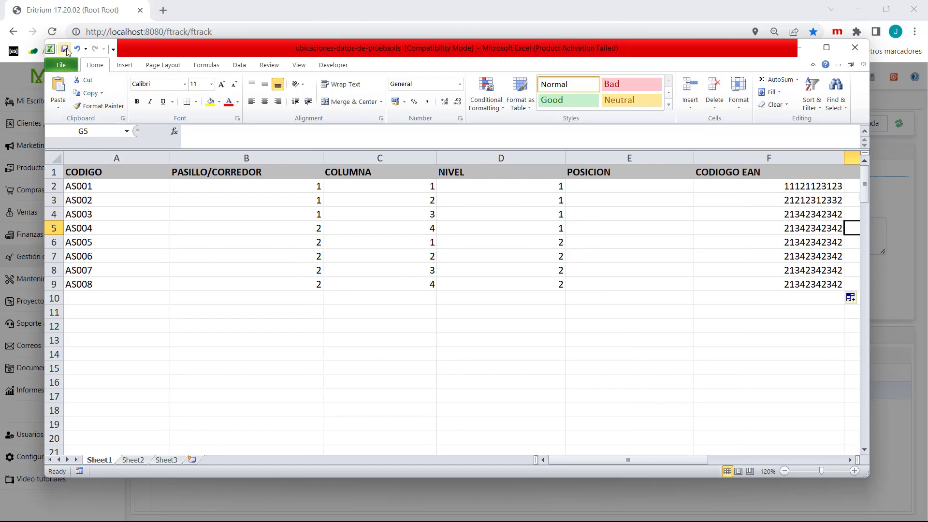
- Save the workbook over ubicaciones-datos-de-prueba.xls in Downloads, replacing the existing file and accepting the compatibility notice
left_click(60, 65)
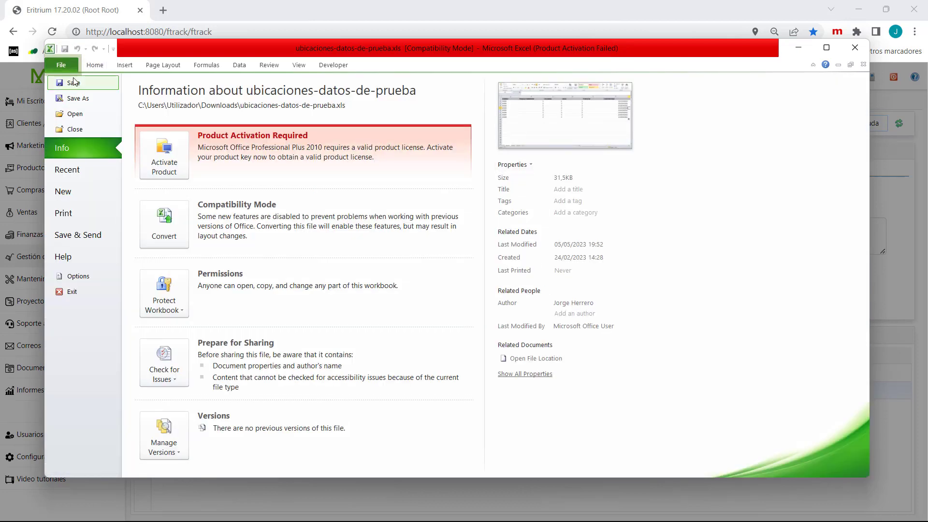
left_click(78, 100)
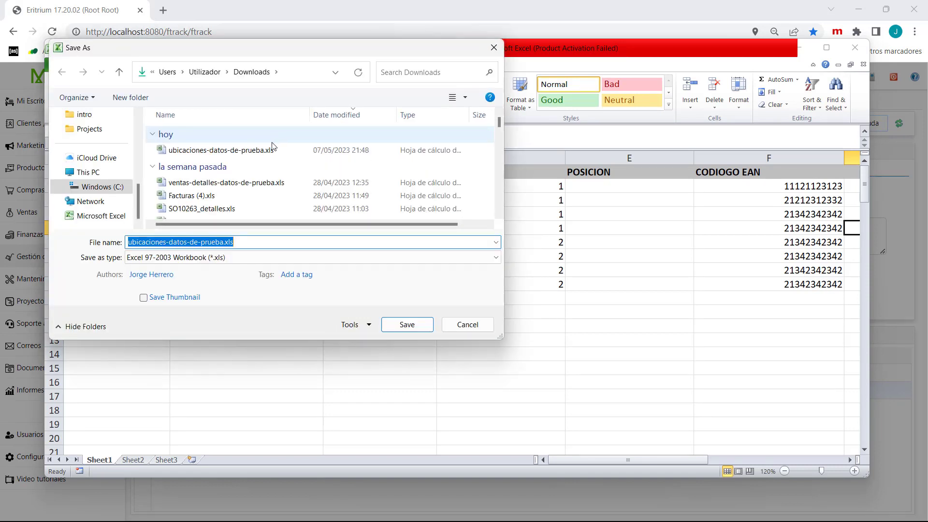
double_click(255, 151)
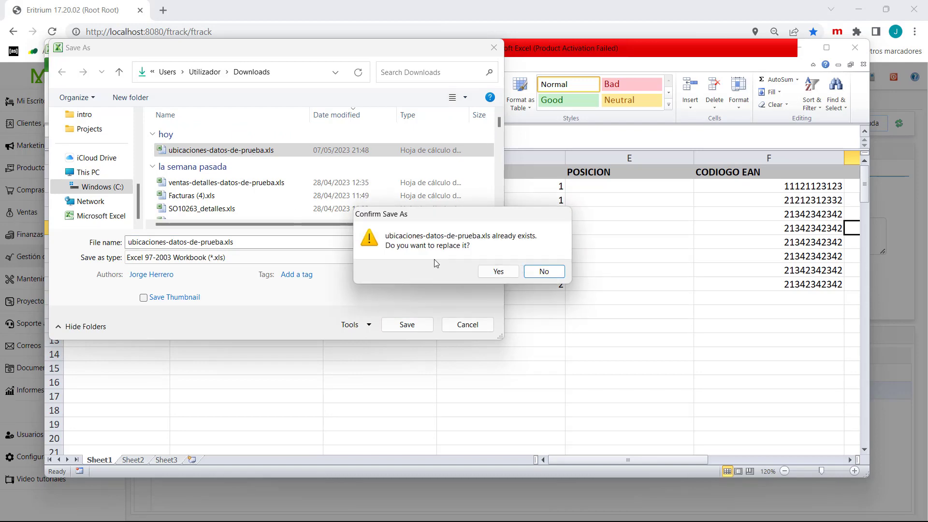
left_click(496, 272)
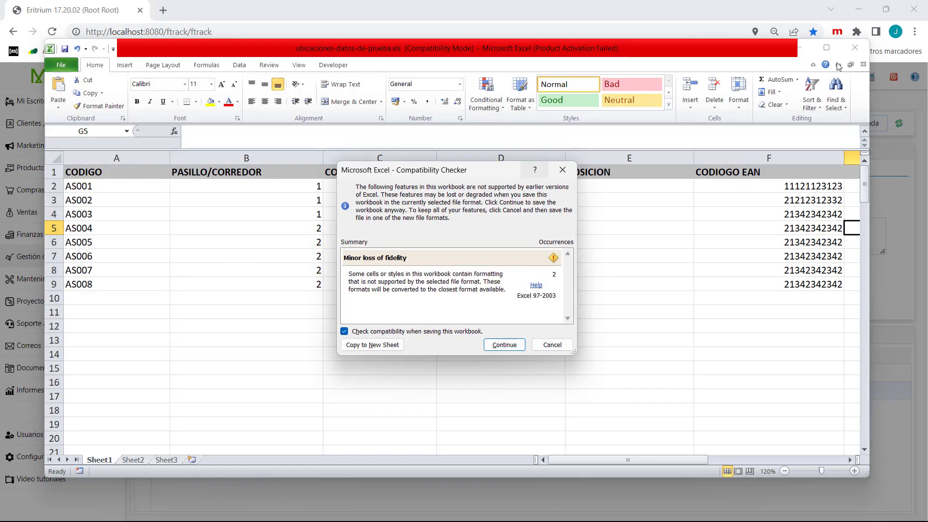
left_click(504, 345)
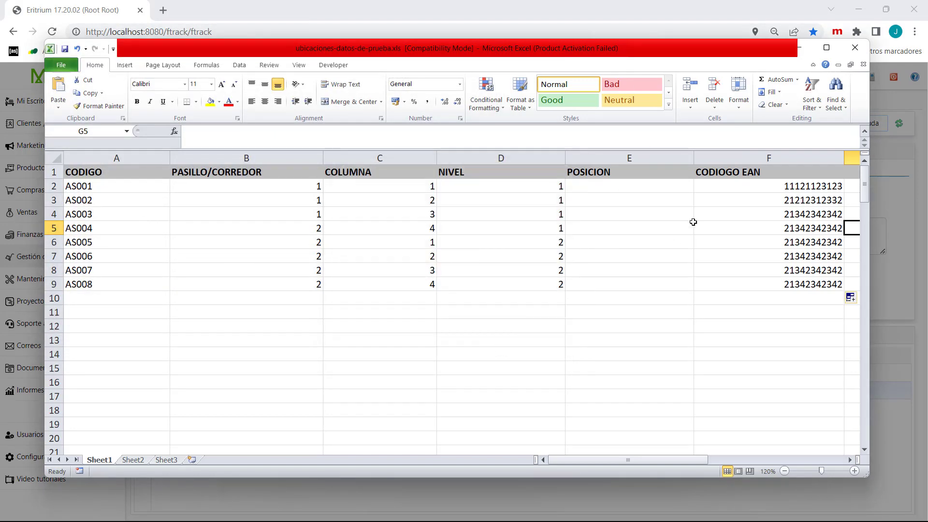
- Close the workbook and load ubicaciones-datos-de-prueba.xls from the Downloads folder into ALMACEN TRANSITO's Carga de ubicaciones upload area
left_click(855, 46)
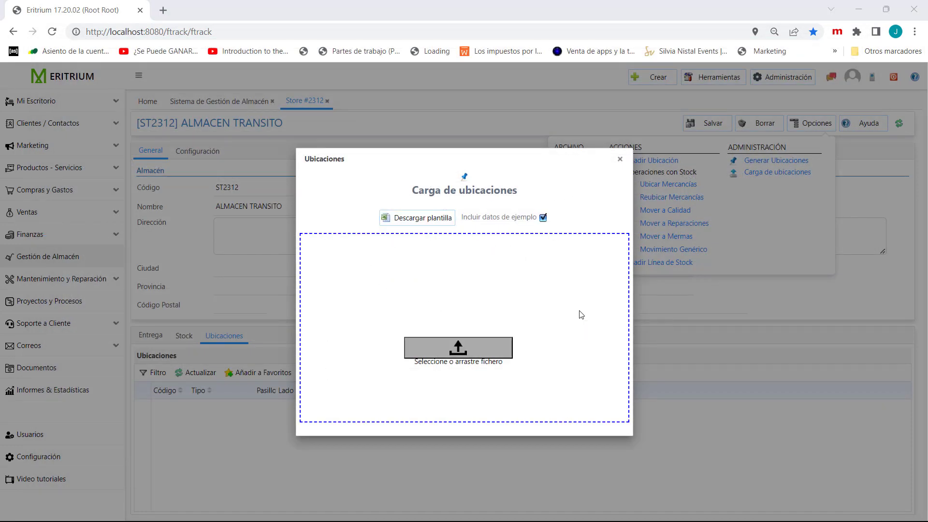
key("super+e")
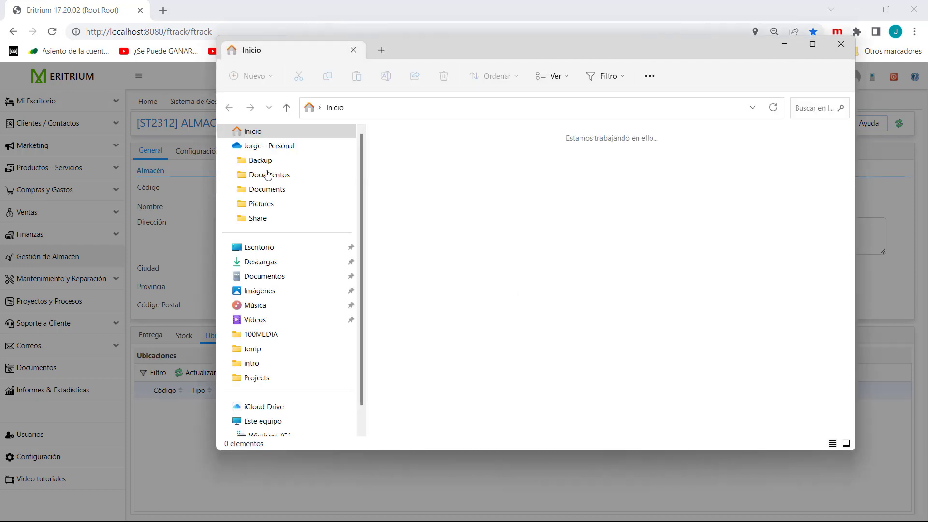
left_click(261, 262)
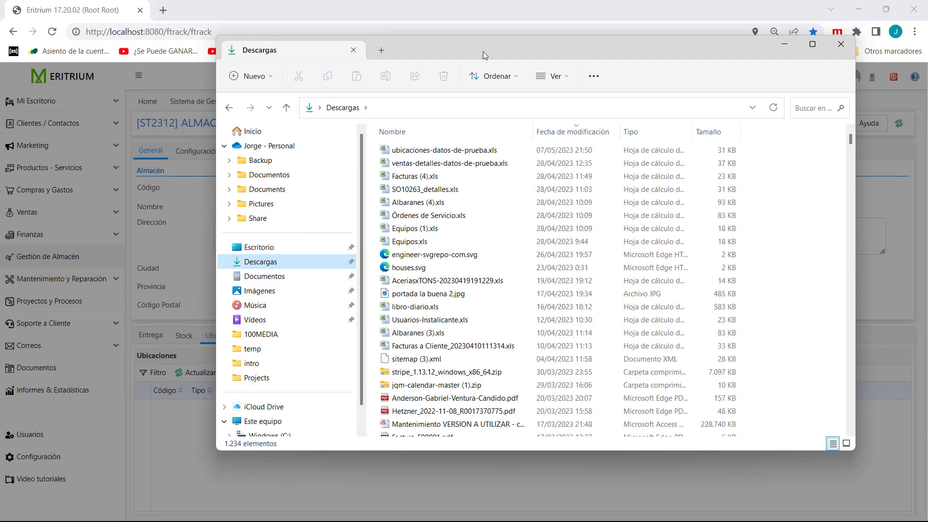
left_click_drag(486, 48, 439, 376)
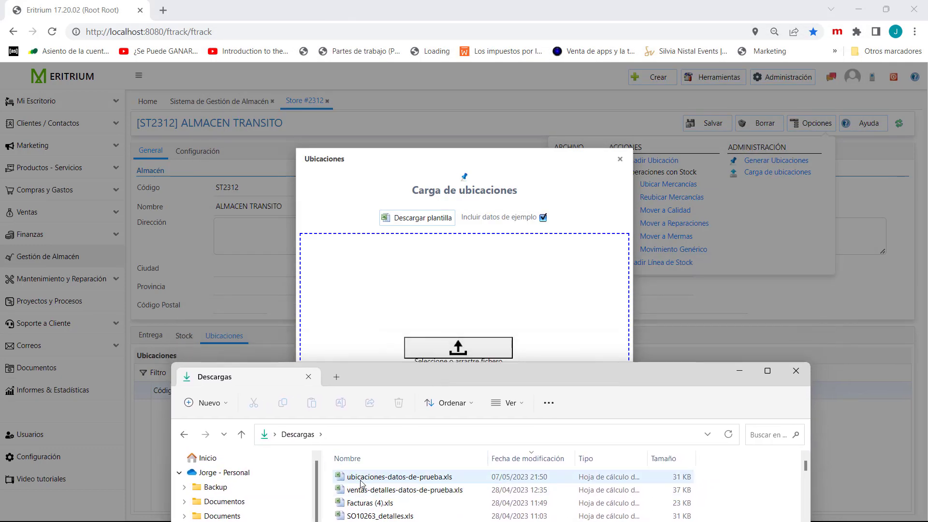
left_click_drag(361, 481, 423, 279)
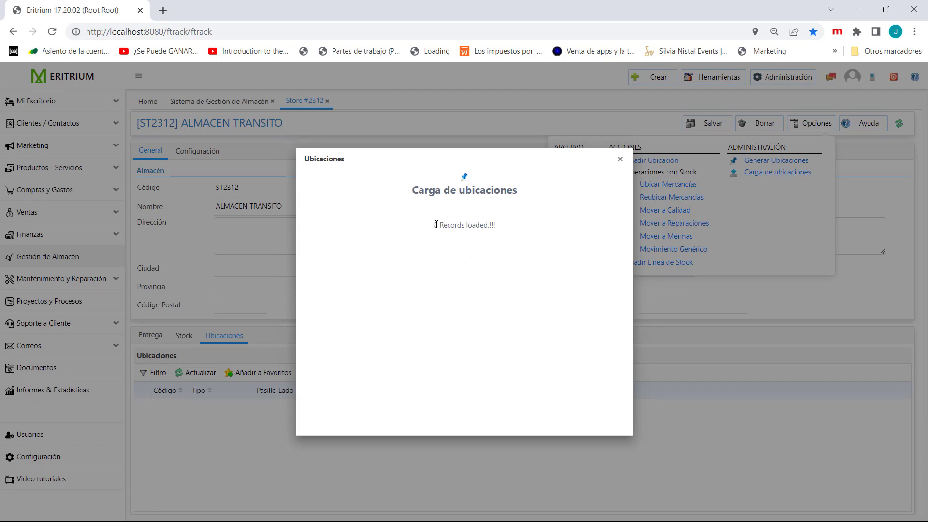
- Recheck the location rows in the Excel workbook, then return to Eritrium and view ALMACEN TRANSITO's Ubicaciones list
key("alt+Tab")
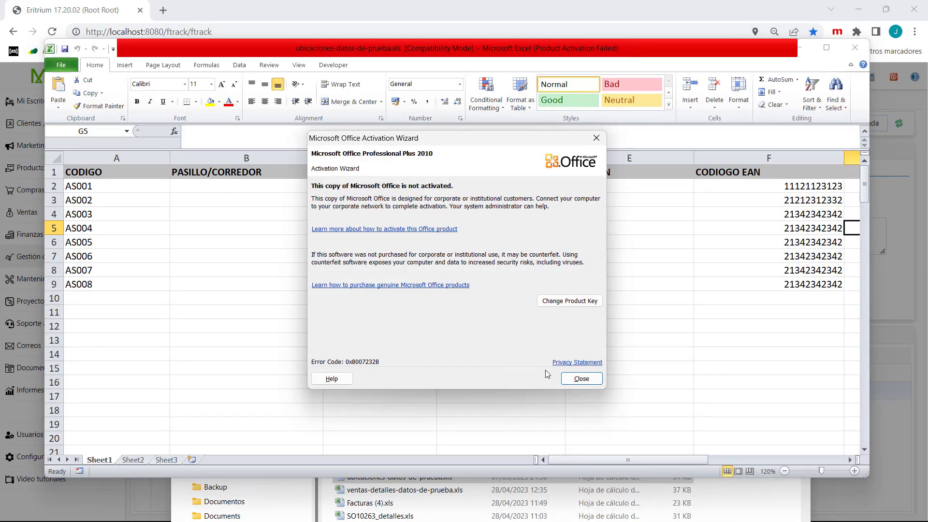
left_click(576, 378)
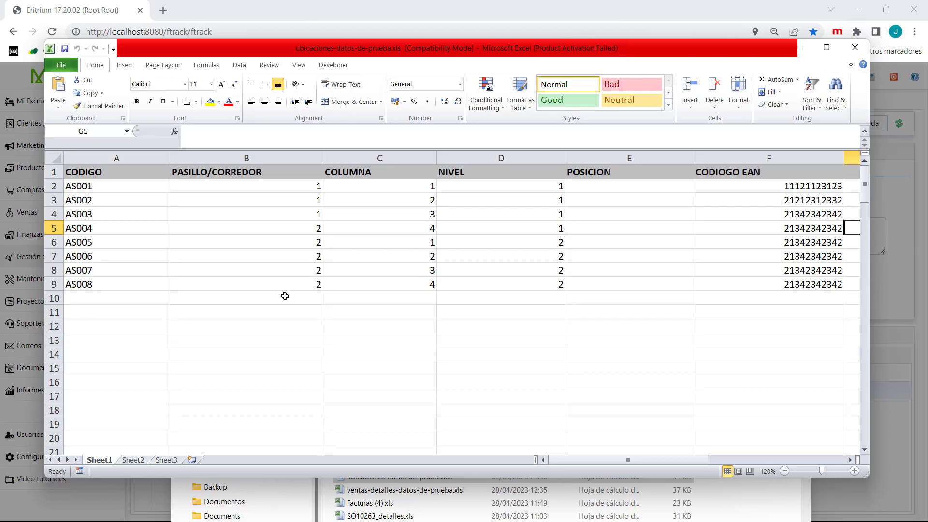
left_click(294, 21)
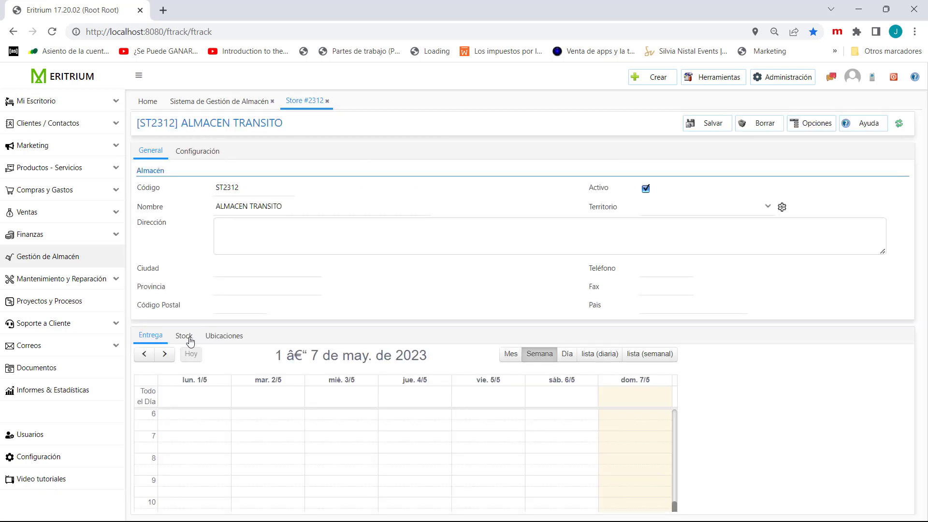
left_click(214, 337)
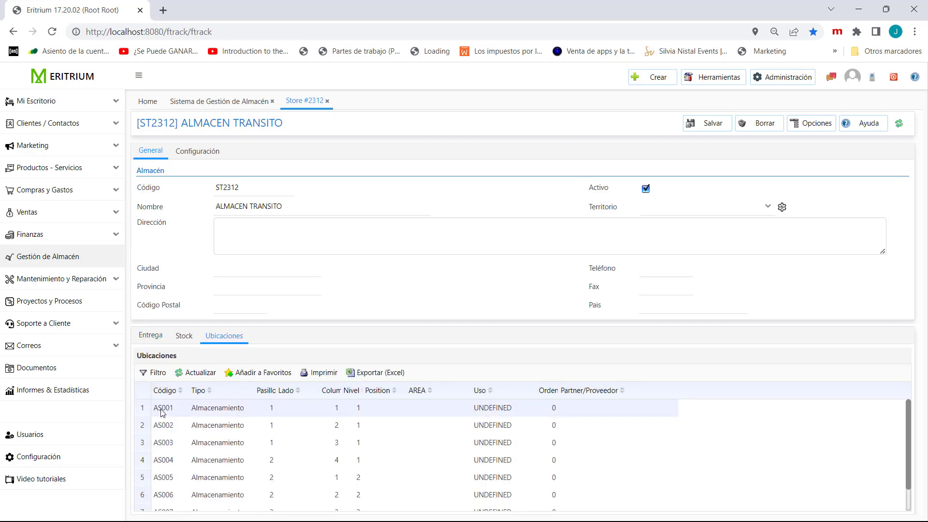
- Set the Uso of location AS001 to LOW_ROTATION, save the location and close its record
double_click(480, 407)
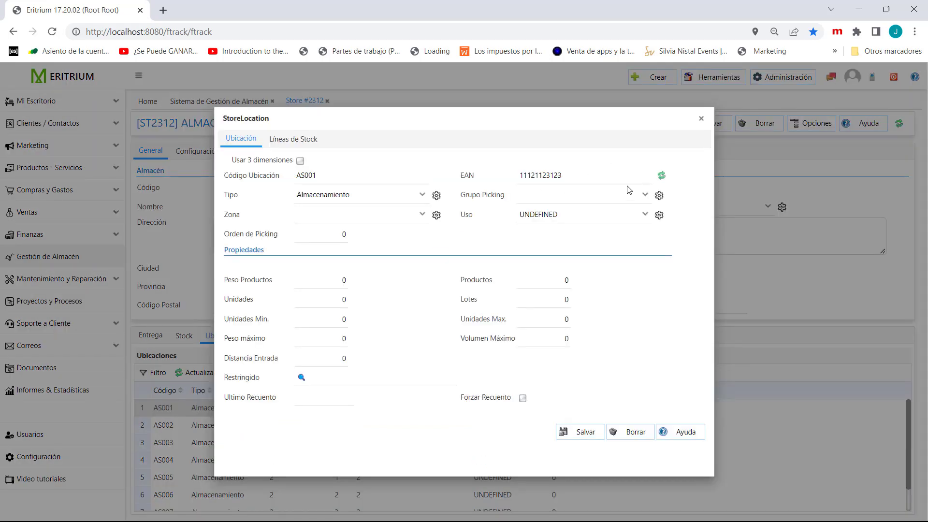
left_click(645, 214)
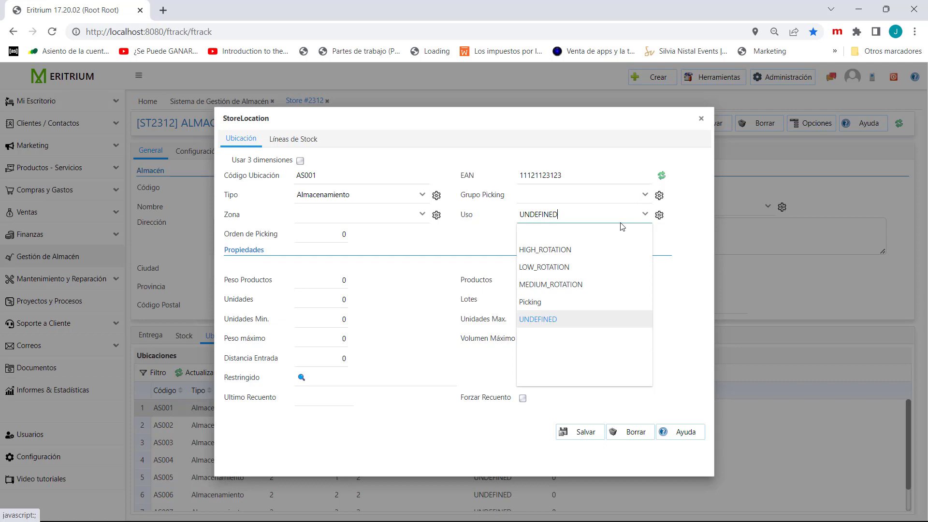
left_click(560, 267)
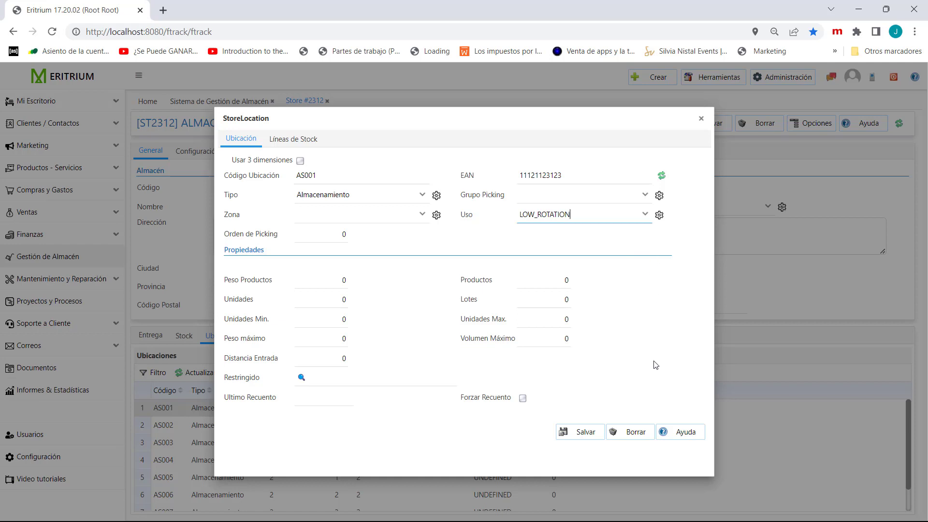
left_click(571, 427)
left_click(701, 119)
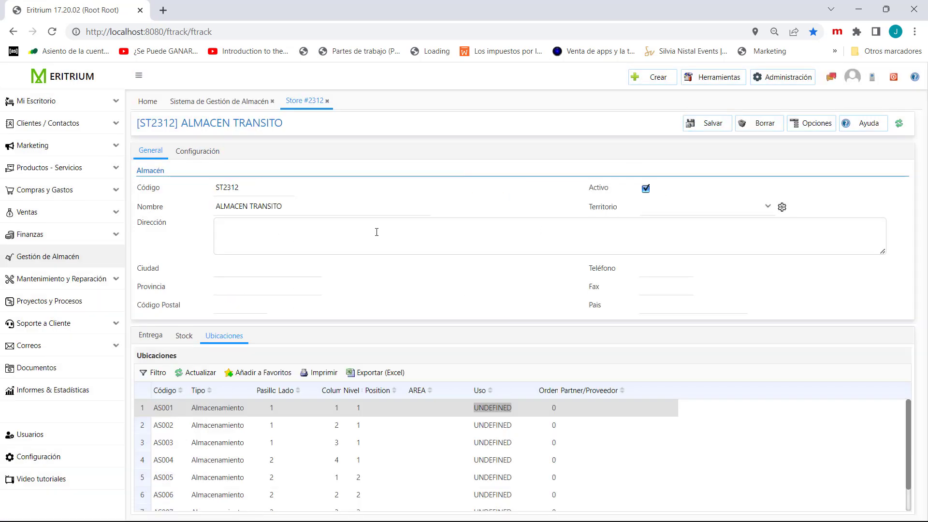
- Start a new stock line for ALMACEN TRANSITO with the product AC MALE CONNECTOR (EN 3-WIRE)
left_click(183, 335)
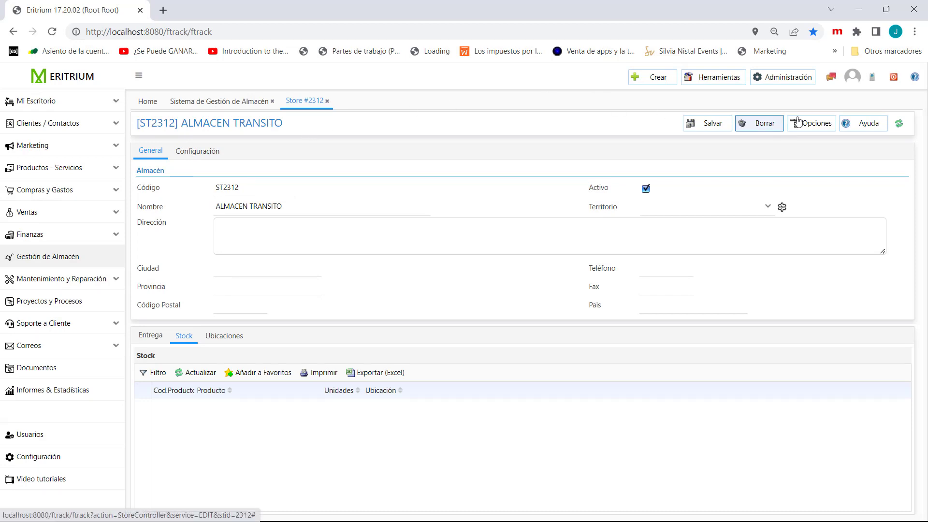
left_click(825, 124)
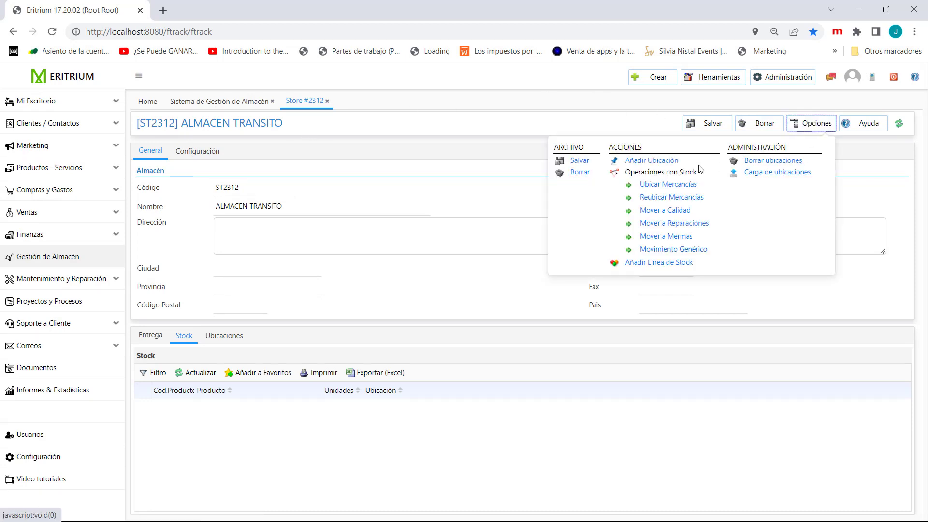
left_click(654, 264)
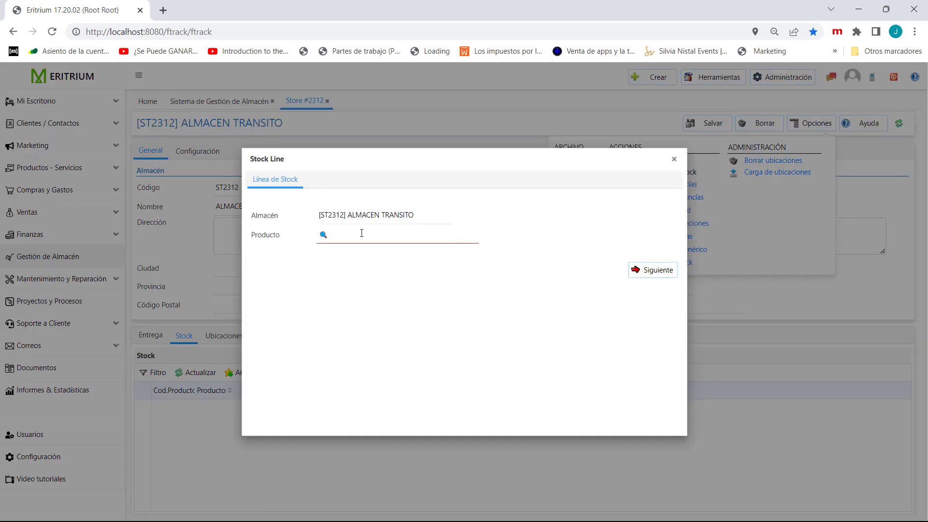
type("a")
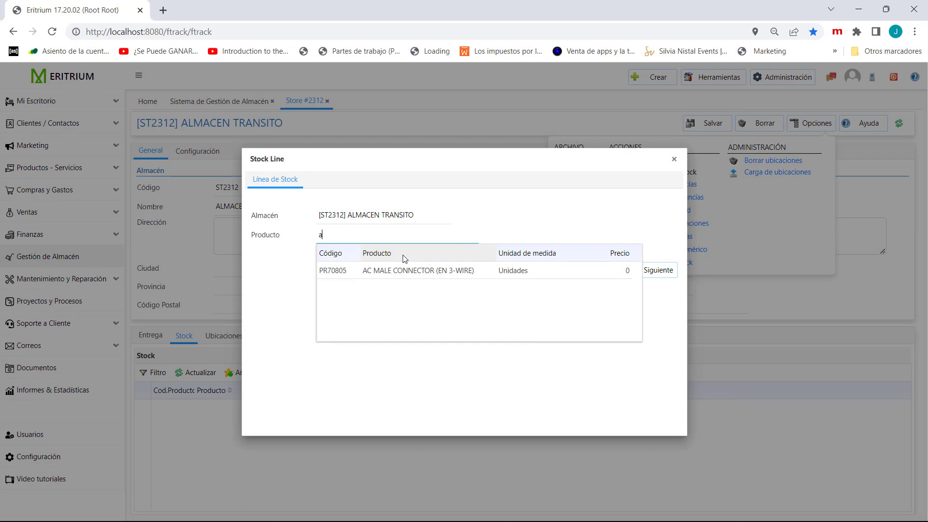
left_click(410, 270)
left_click(635, 266)
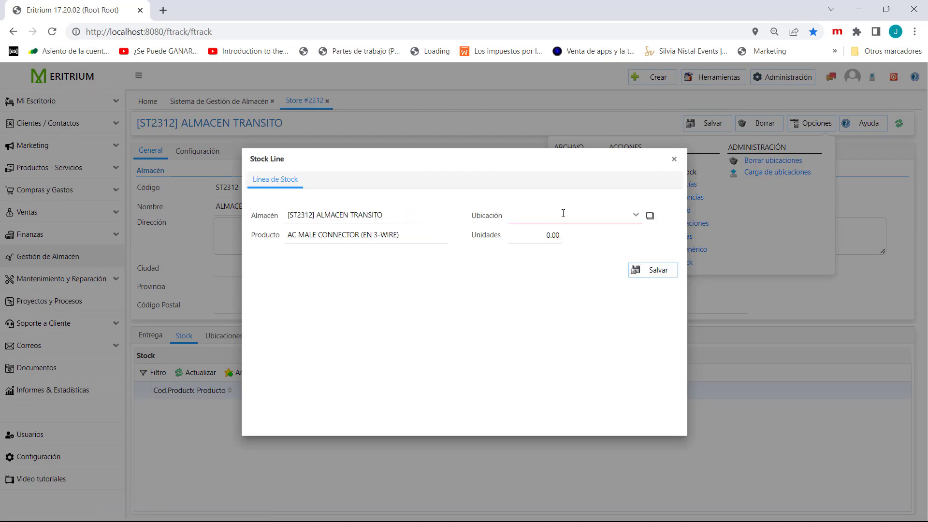
- Assign the stock line to location AS002 with 100 units, save it and refresh the stock list
left_click(636, 214)
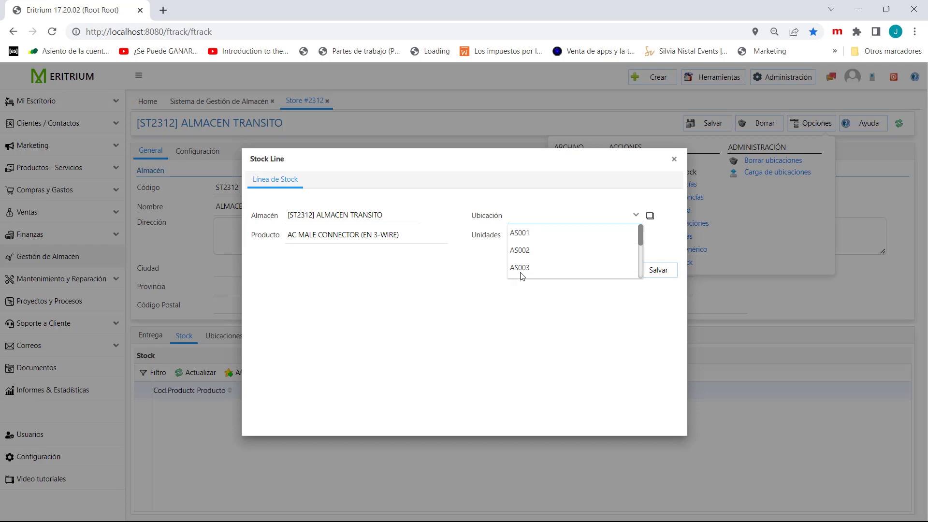
left_click(522, 250)
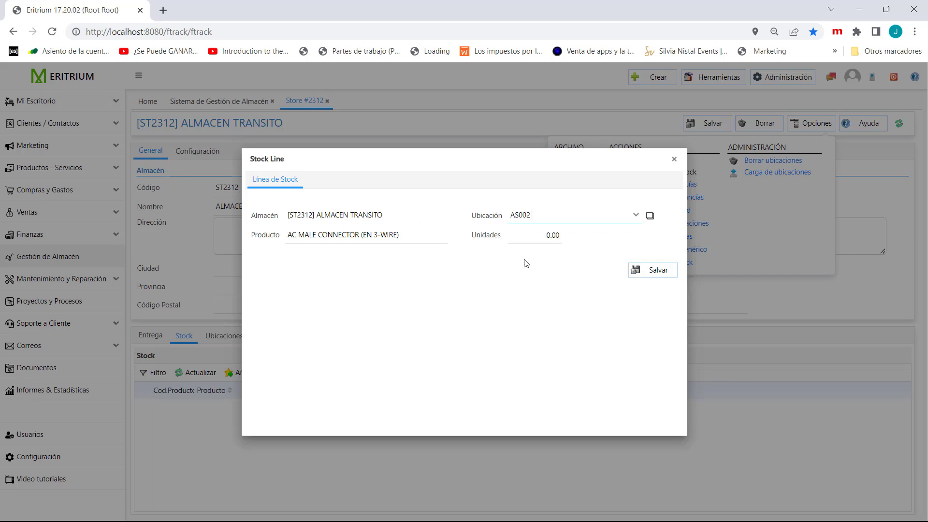
left_click(536, 235)
type("100")
left_click(657, 272)
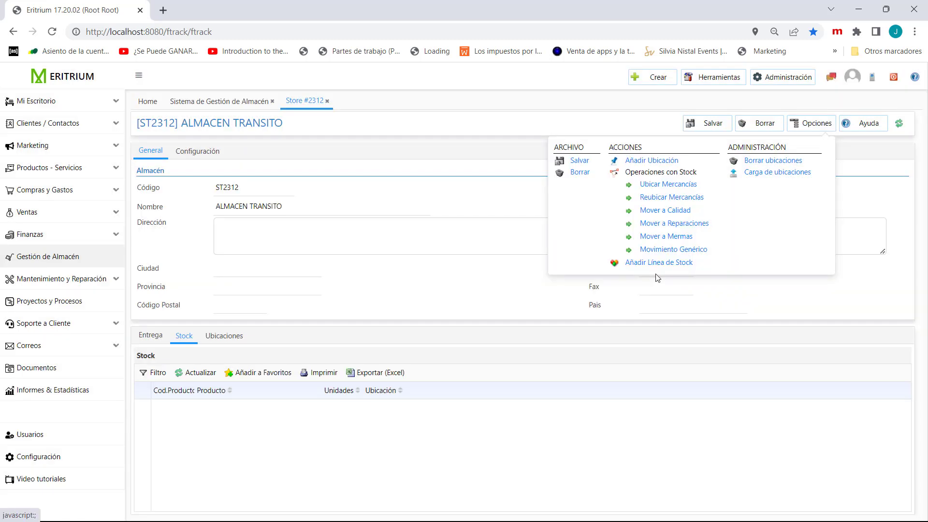
left_click(195, 373)
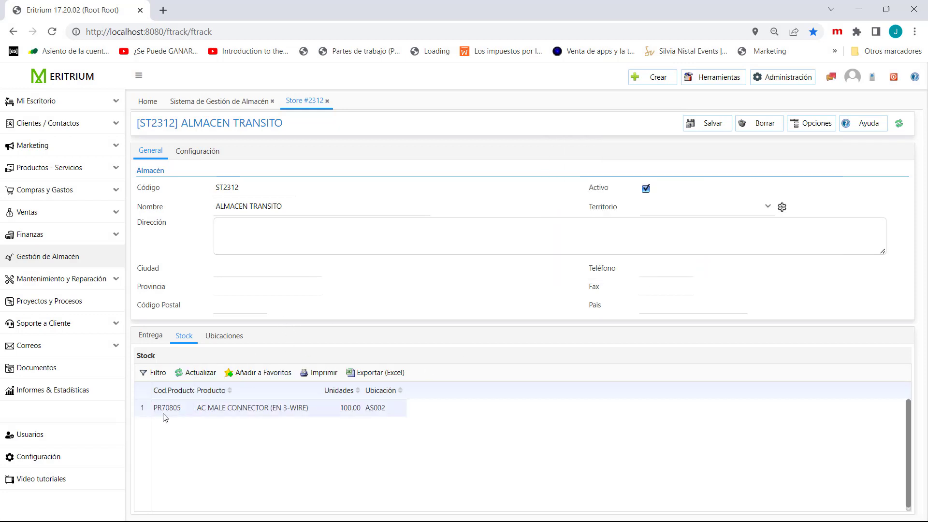